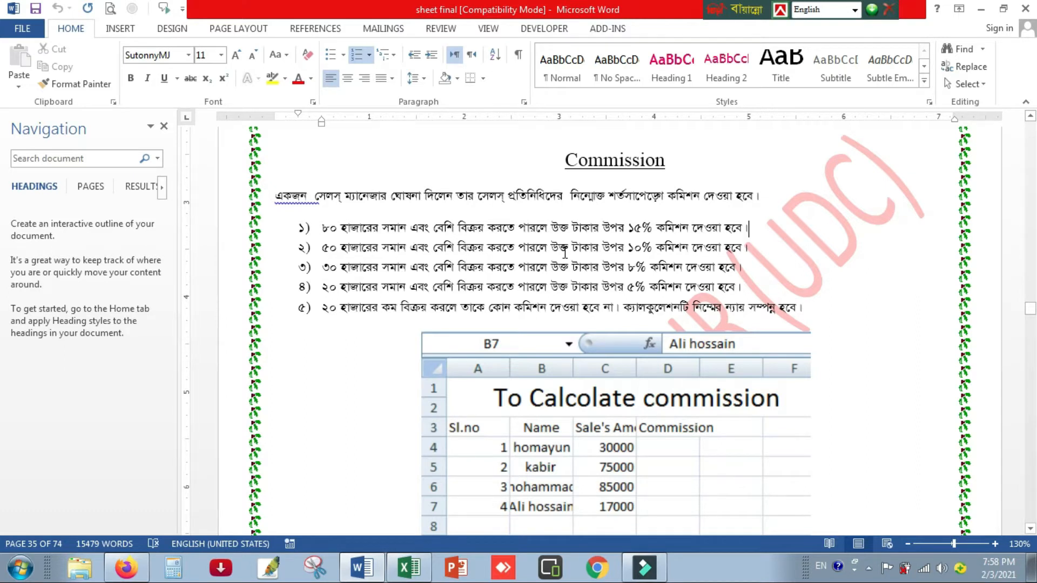
# Review the commission rules and sample IF formula in the Word document, and switch to Sheet2 of the open Excel workbook
pyautogui.click(660, 248)
pyautogui.click(641, 291)
pyautogui.scroll(-3, 469, 395)
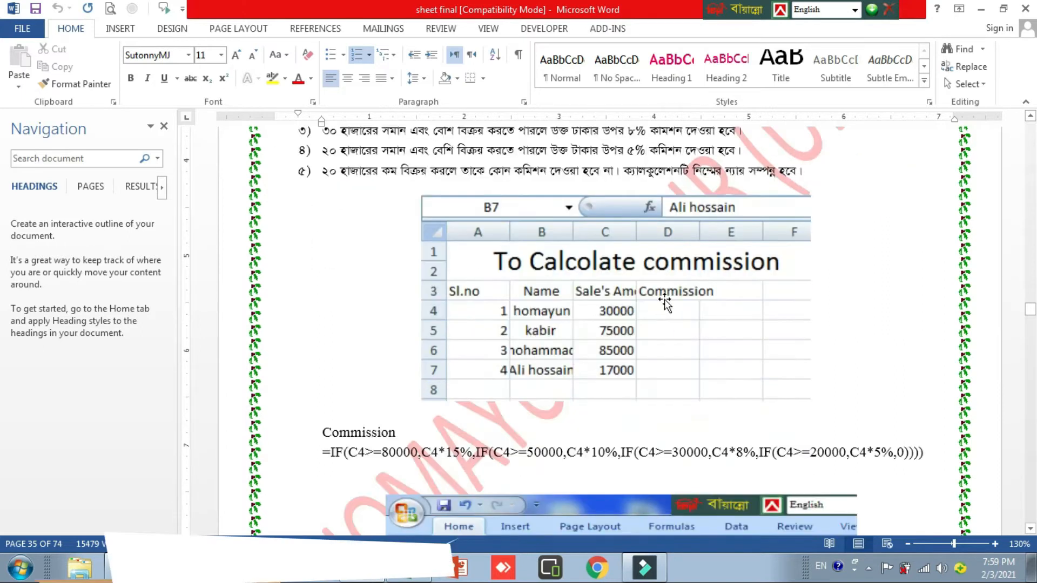
pyautogui.scroll(-3, 586, 320)
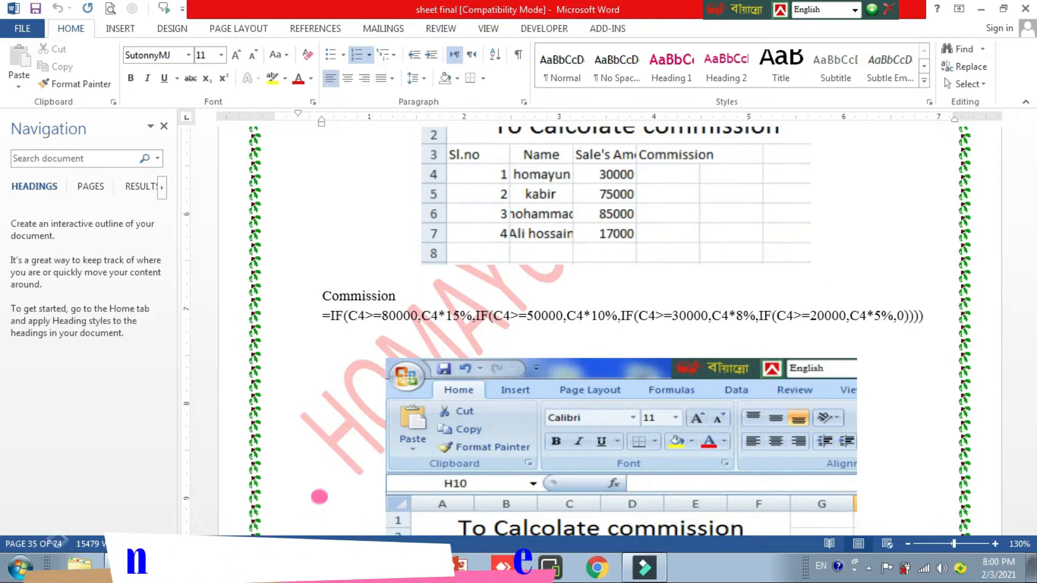
pyautogui.click(980, 8)
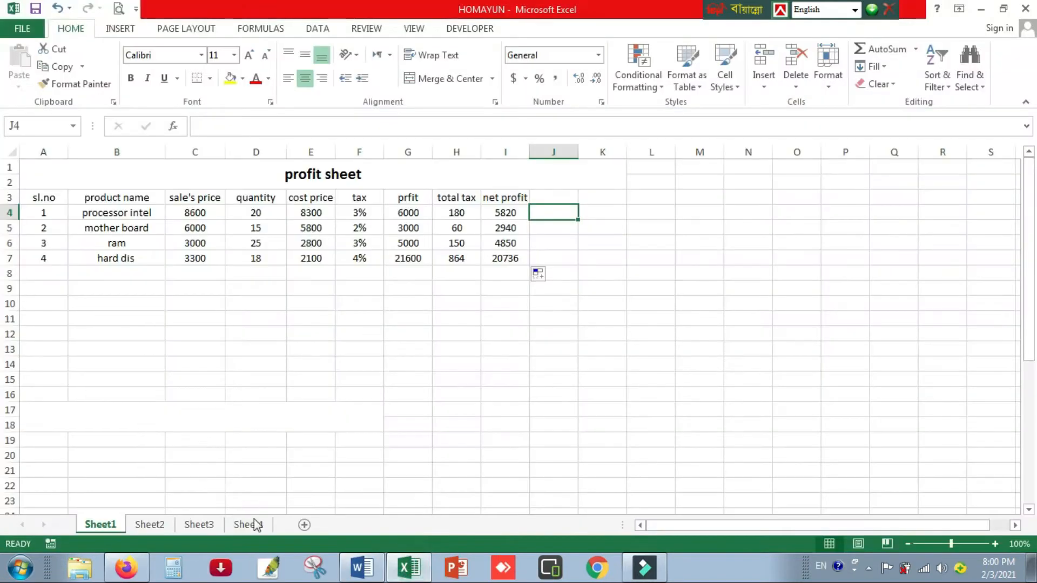
pyautogui.click(151, 524)
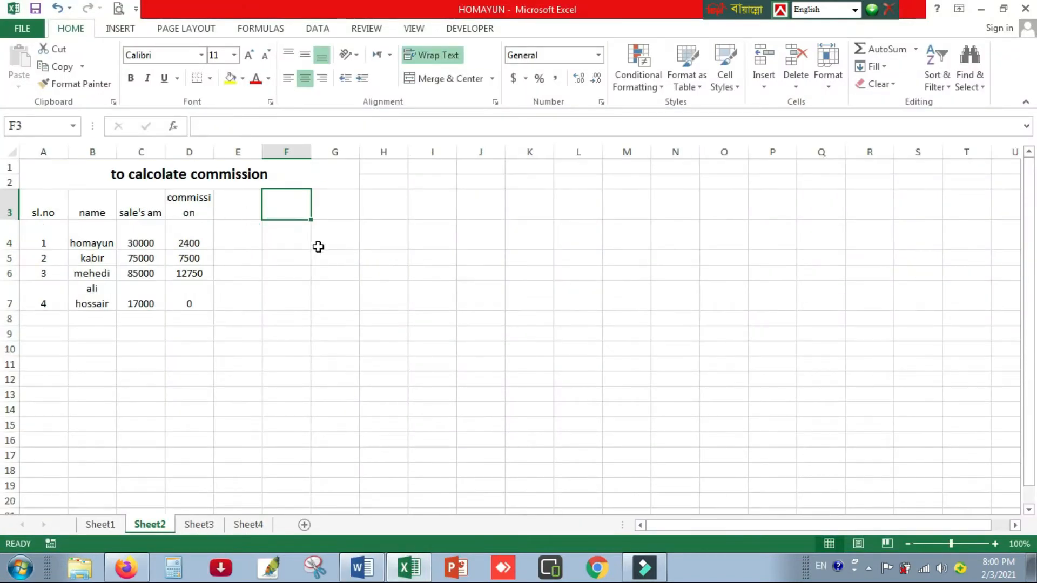
# Widen the name, sale's am and commission columns and reduce the taller rows so every entry fits on one line
pyautogui.moveTo(116, 153); pyautogui.dragTo(148, 153)
pyautogui.click(92, 287)
pyautogui.moveTo(15, 306); pyautogui.dragTo(15, 292)
pyautogui.click(273, 153)
pyautogui.moveTo(196, 153); pyautogui.dragTo(283, 152)
pyautogui.click(259, 226)
pyautogui.click(219, 181)
pyautogui.click(47, 212)
pyautogui.moveTo(217, 188); pyautogui.dragTo(250, 202)
pyautogui.click(309, 81)
pyautogui.click(358, 258)
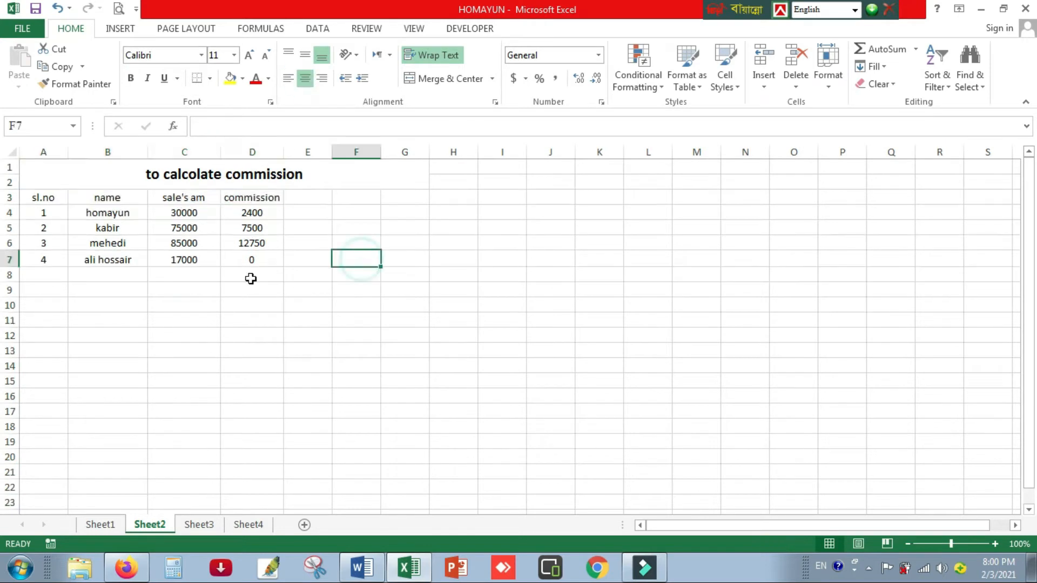
# Unmerge the sheet title and merge and center it again across A1:D2 only
pyautogui.click(198, 179)
pyautogui.click(451, 79)
pyautogui.click(43, 166)
pyautogui.moveTo(43, 166); pyautogui.dragTo(251, 183)
pyautogui.click(451, 78)
pyautogui.click(453, 290)
# Clear the results in D4:D7 of the commission column and correct the spelling of the salesperson's name in B7
pyautogui.scroll(7, 351, 354)
pyautogui.click(566, 259)
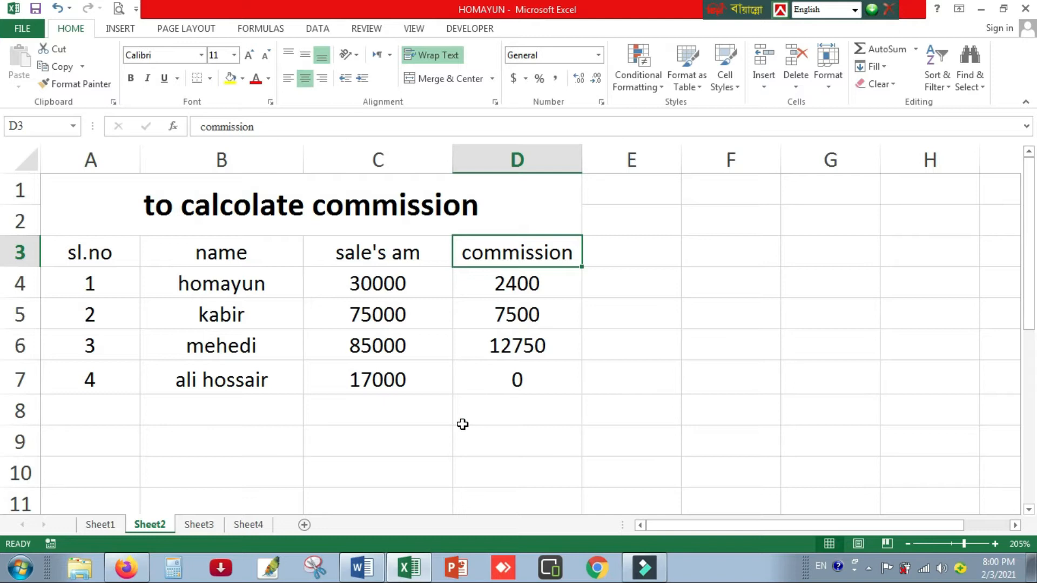
pyautogui.click(89, 252)
pyautogui.click(232, 255)
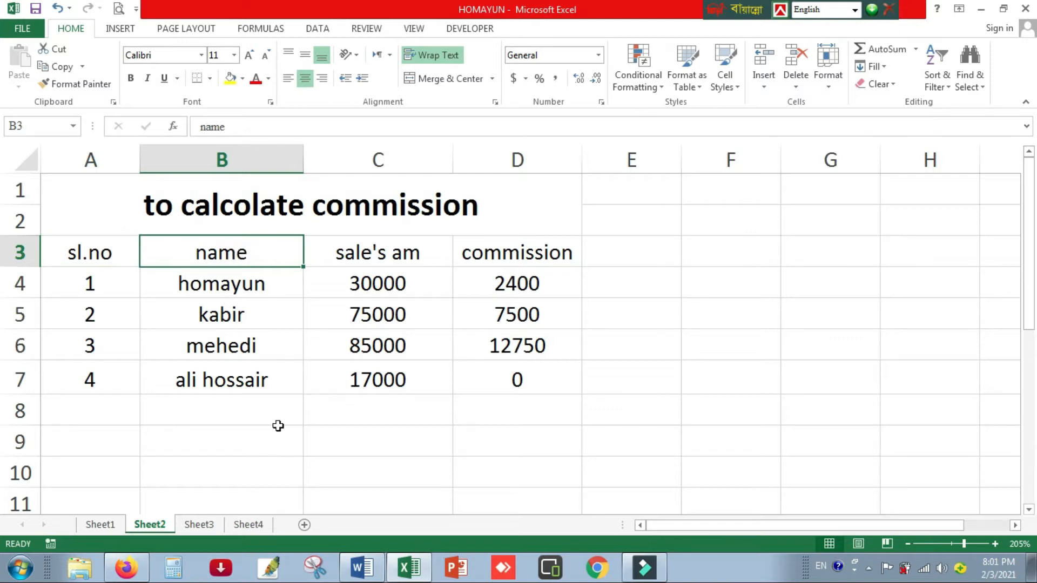
pyautogui.click(365, 255)
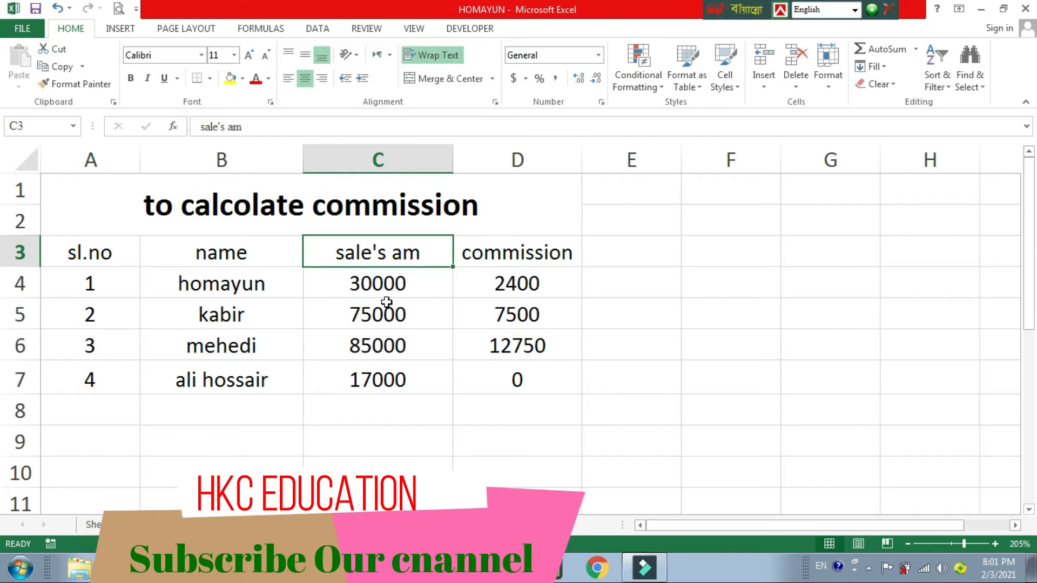
pyautogui.click(548, 253)
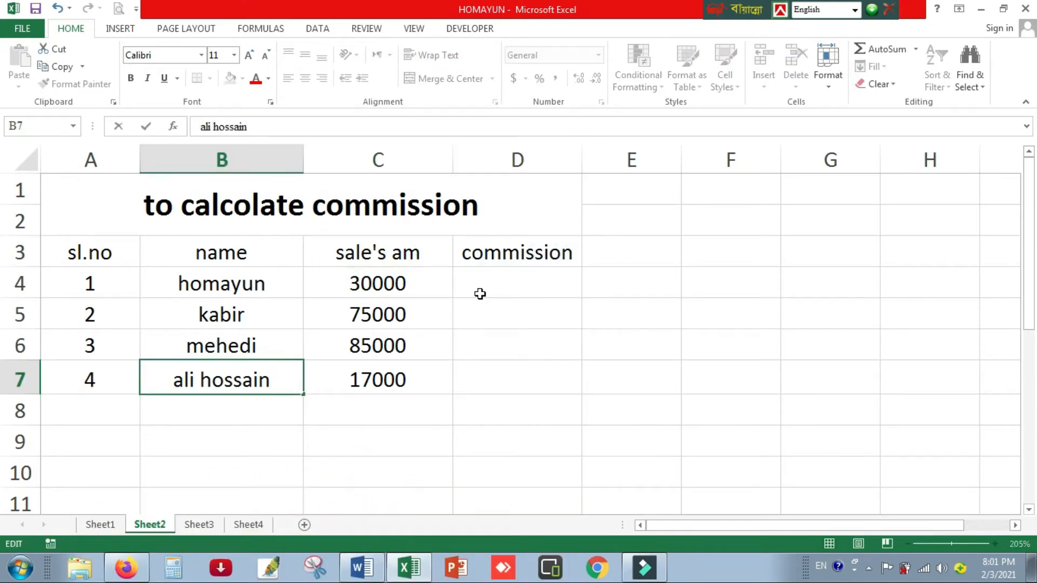
pyautogui.click(481, 292)
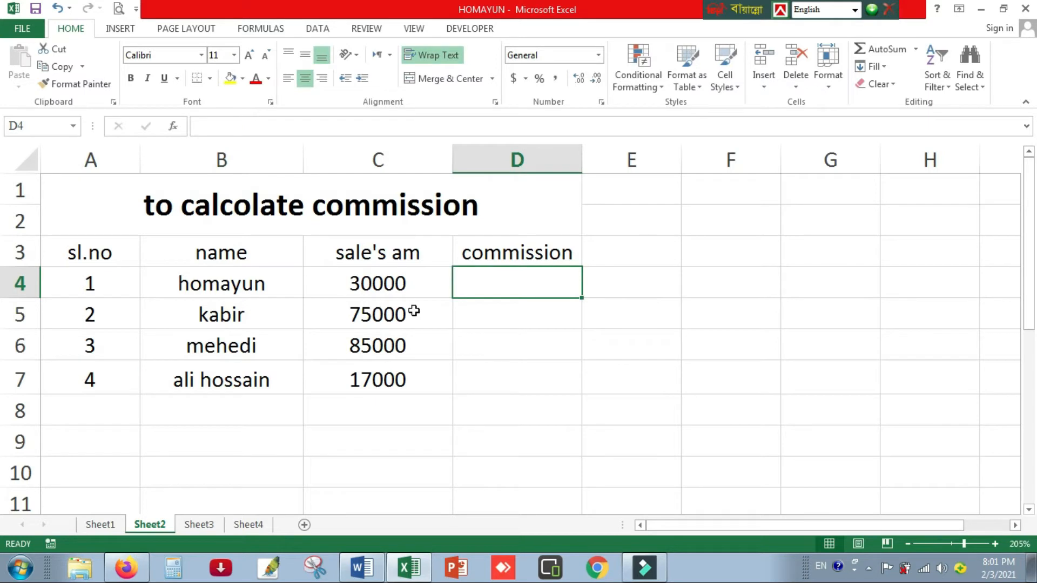
pyautogui.click(399, 323)
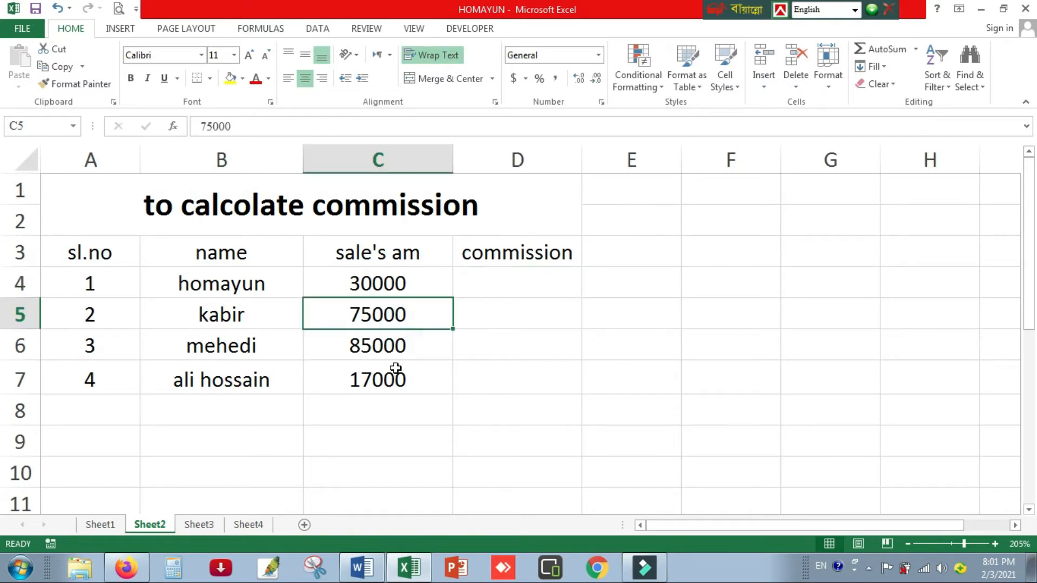
pyautogui.click(378, 348)
pyautogui.click(400, 378)
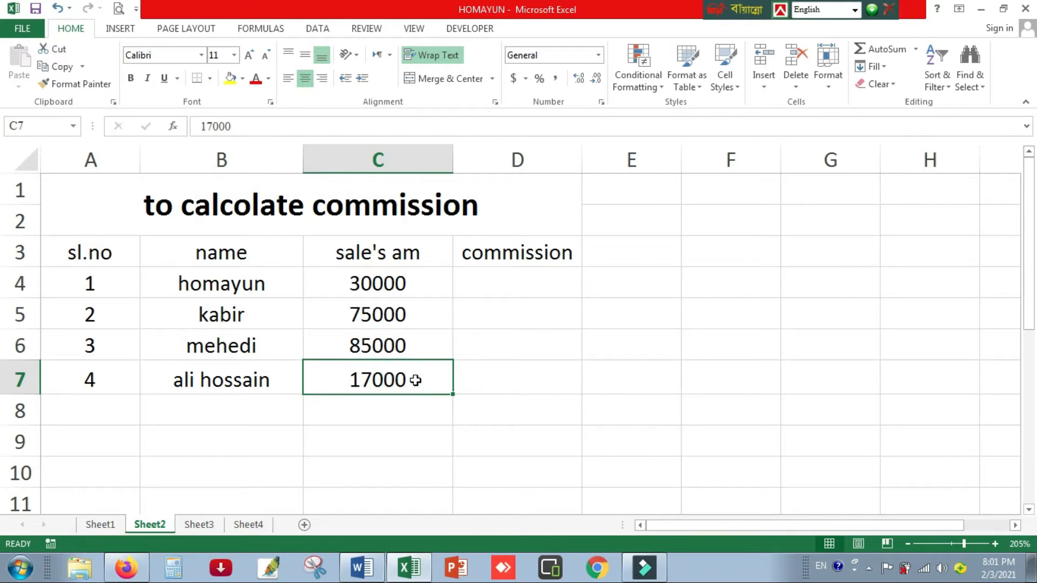
# Begin the commission formula in D4 with =IF(C4>=80000,C4*15%, for the highest sales tier
pyautogui.click(462, 294)
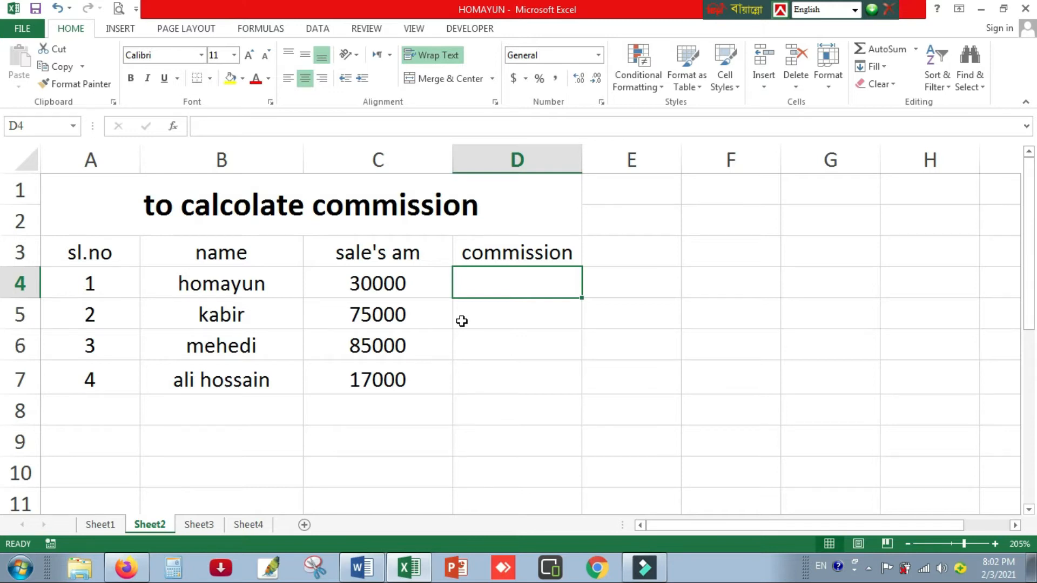
pyautogui.write('=')
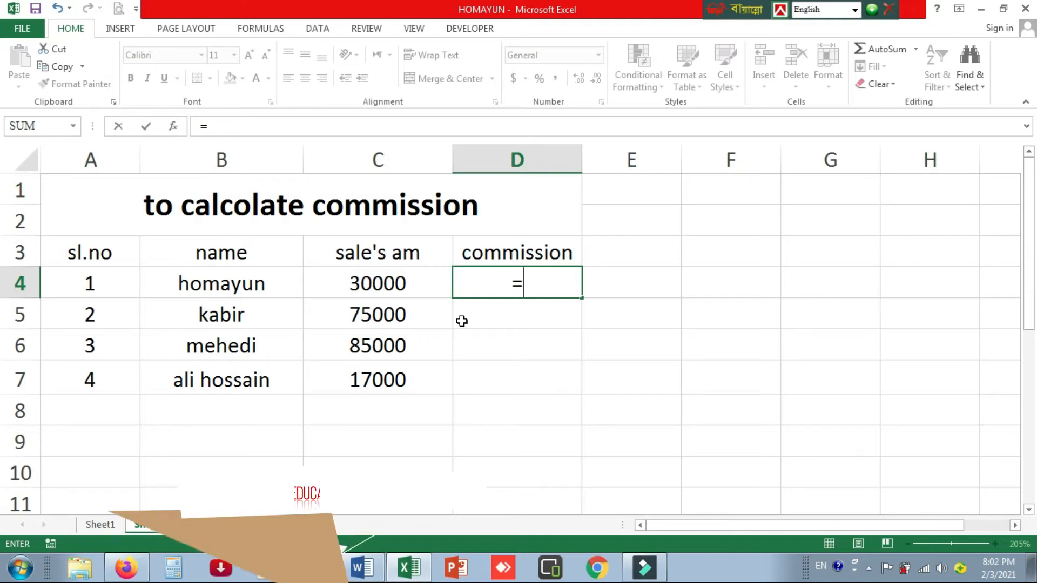
pyautogui.write('IF(')
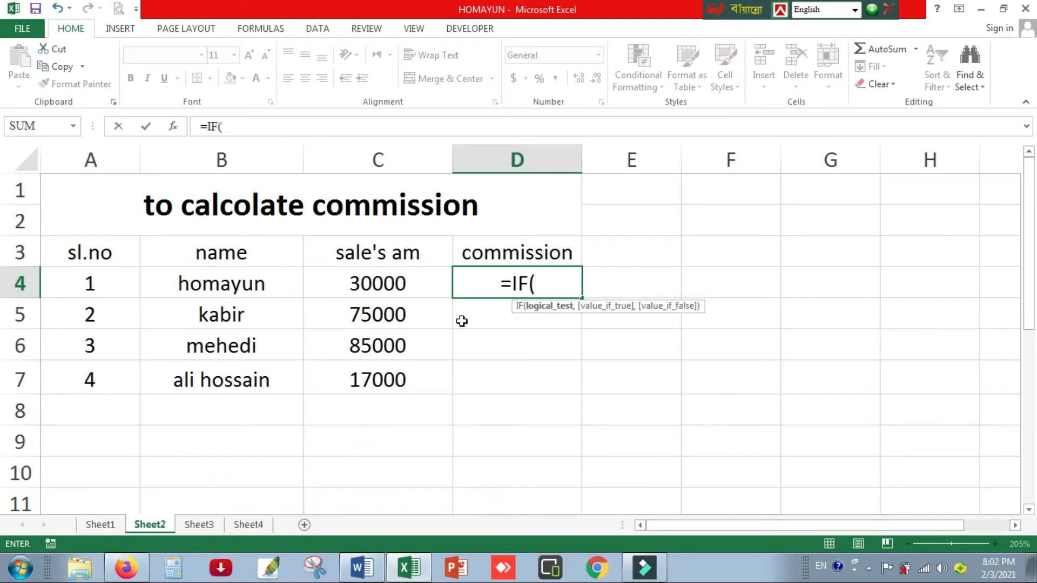
pyautogui.click(369, 283)
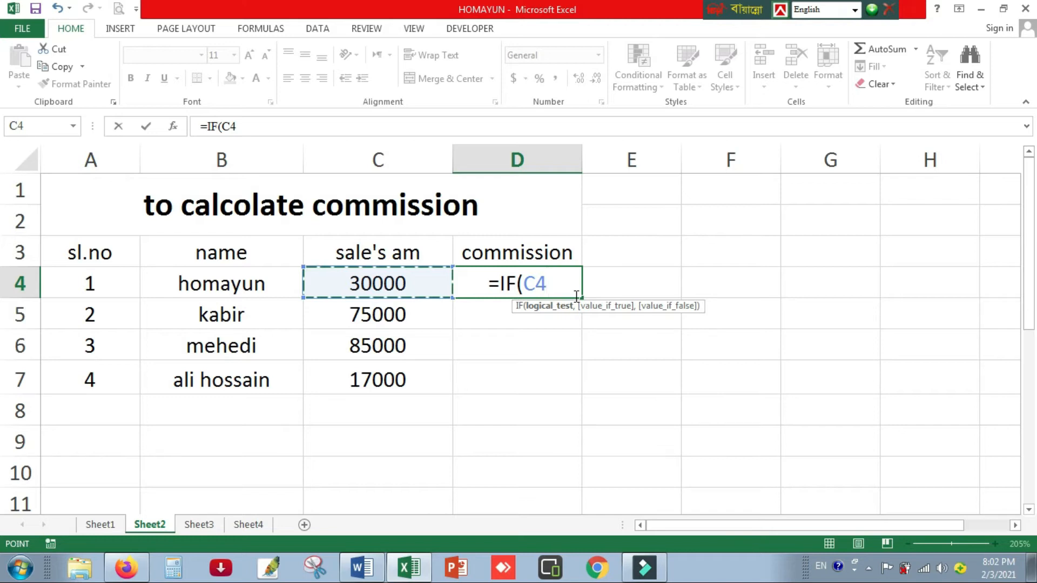
pyautogui.write('>')
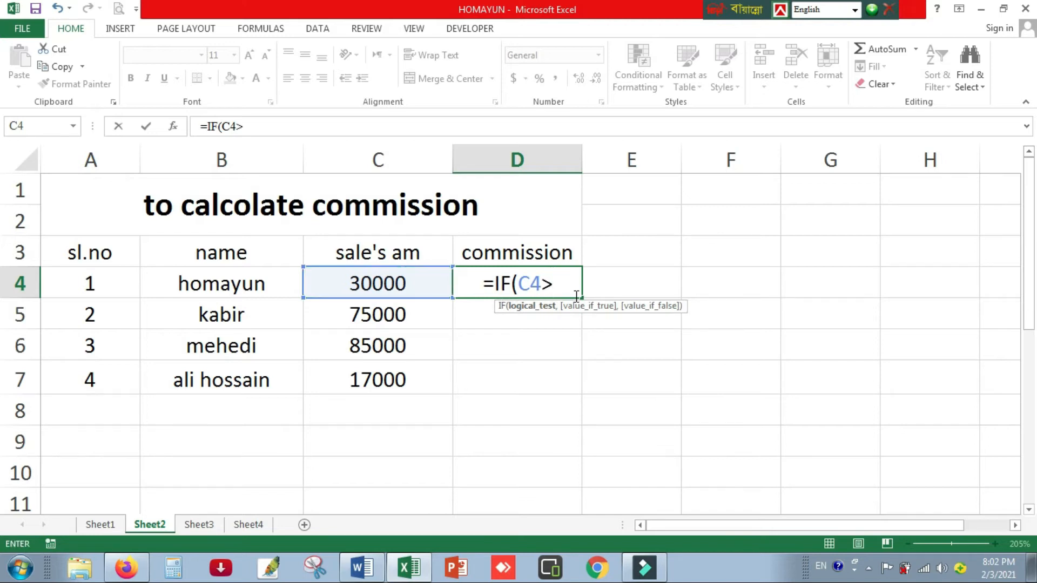
pyautogui.write('=')
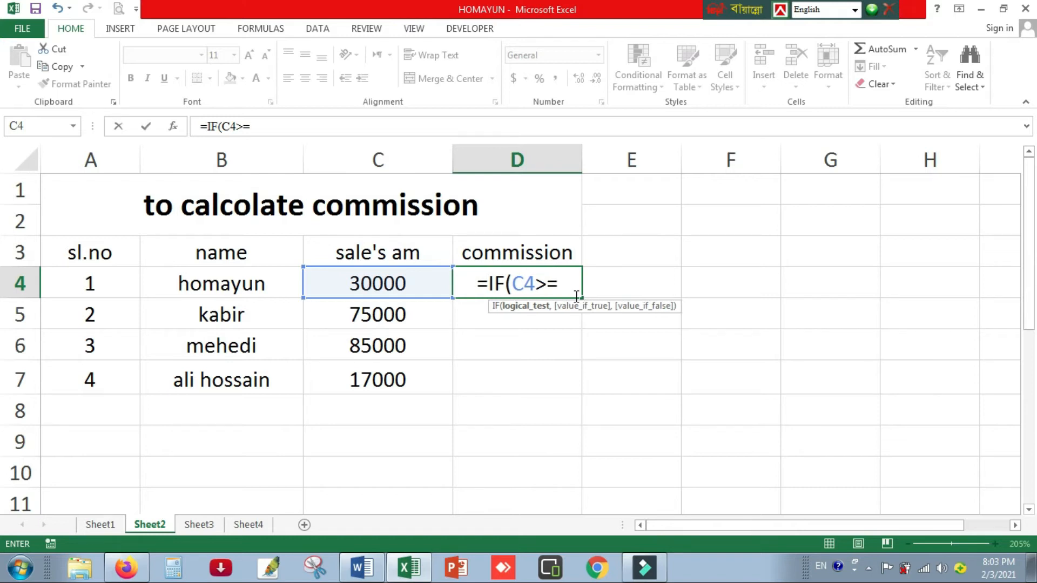
pyautogui.write('8000')
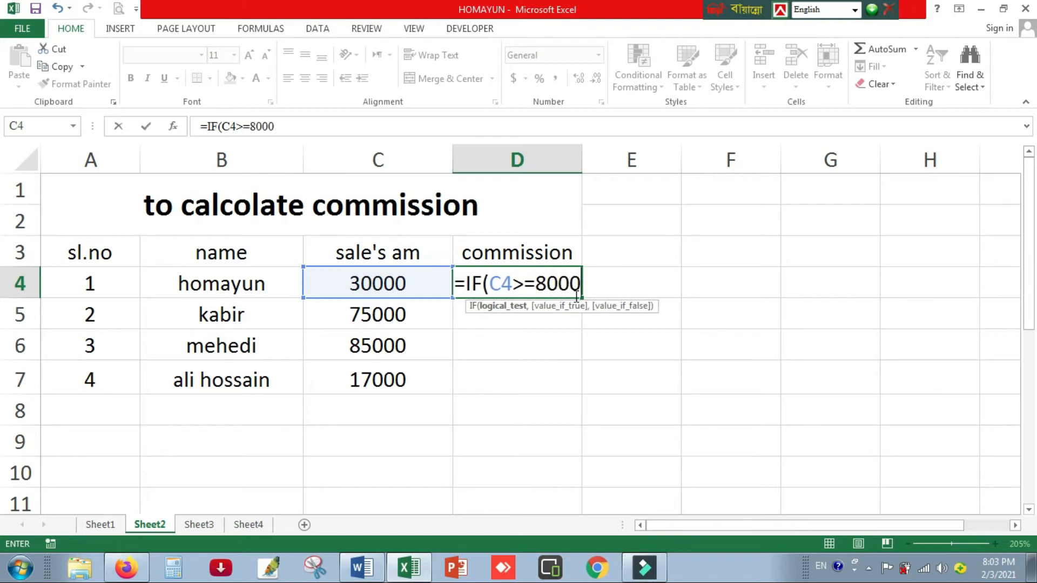
pyautogui.write('0')
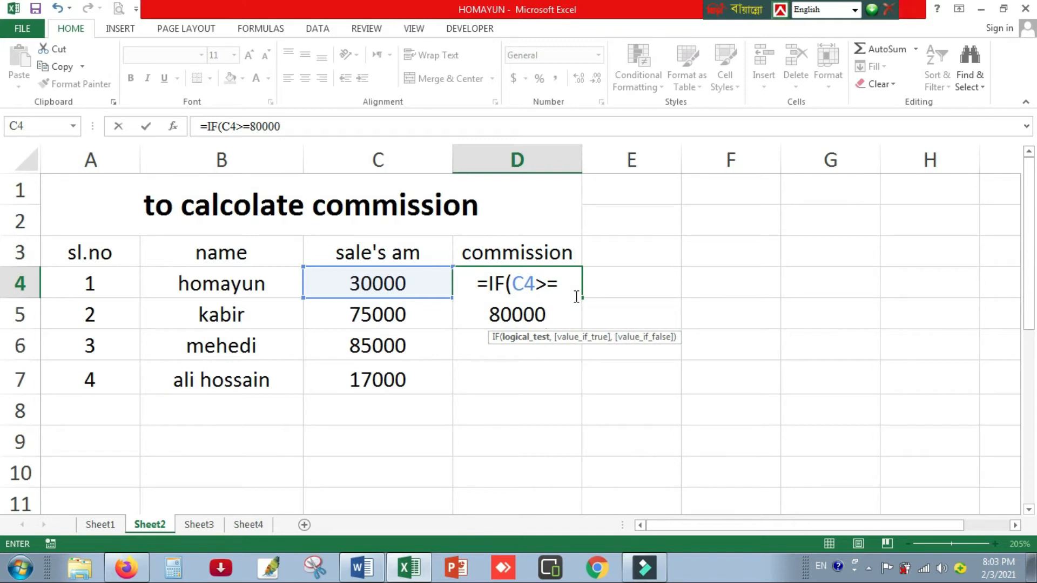
pyautogui.write(',')
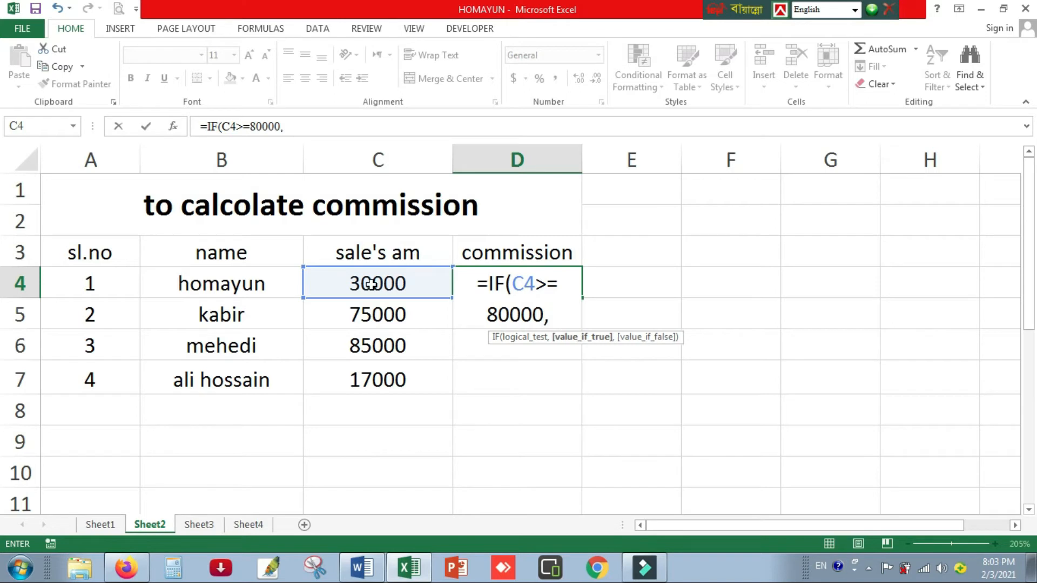
pyautogui.click(374, 282)
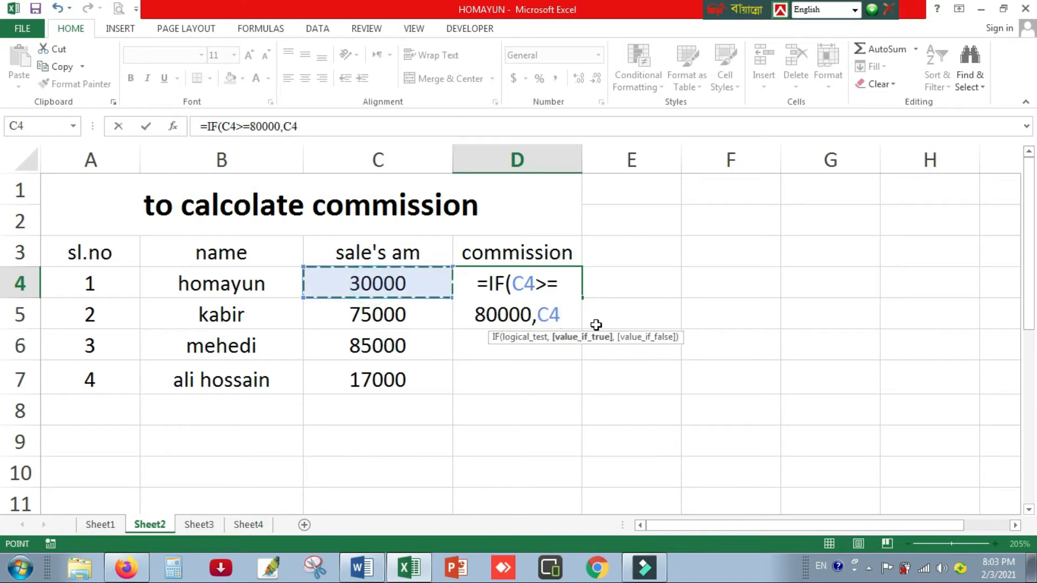
pyautogui.write('*')
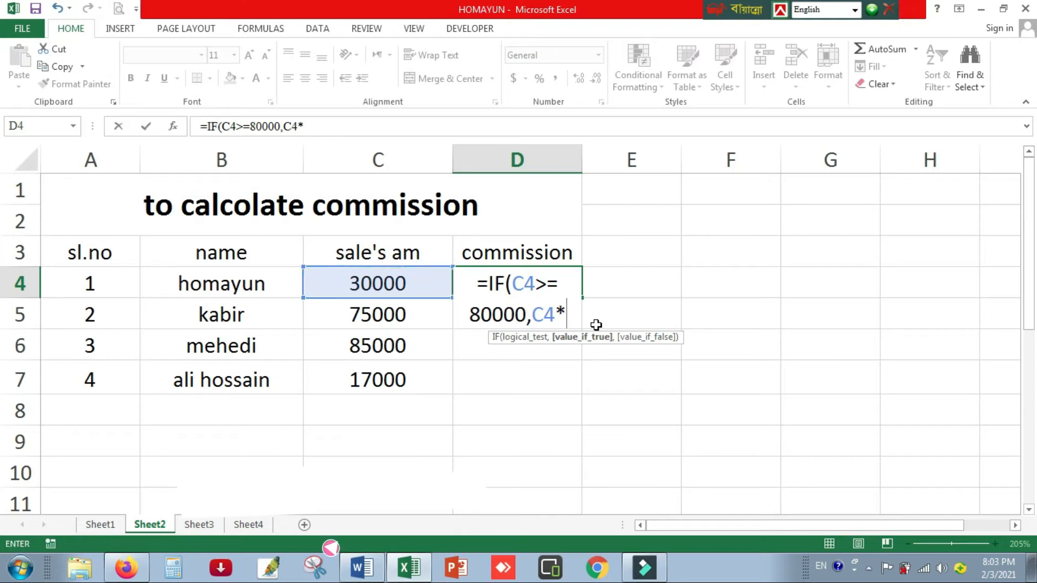
pyautogui.write('15%,')
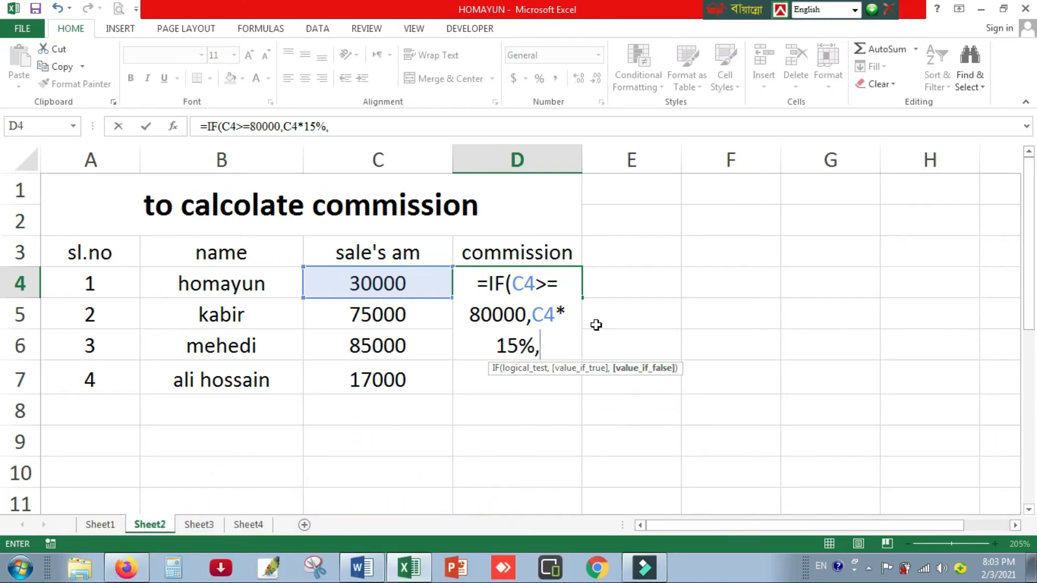
# Extend the D4 formula with a nested IF(C4>=50000,C4*10% for the second sales tier
pyautogui.write('IF(')
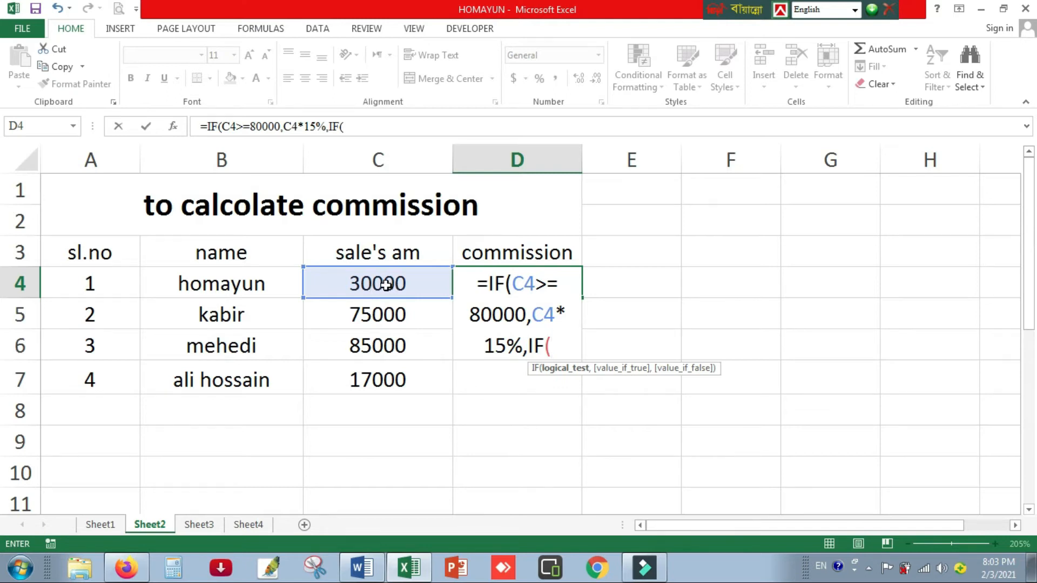
pyautogui.click(386, 285)
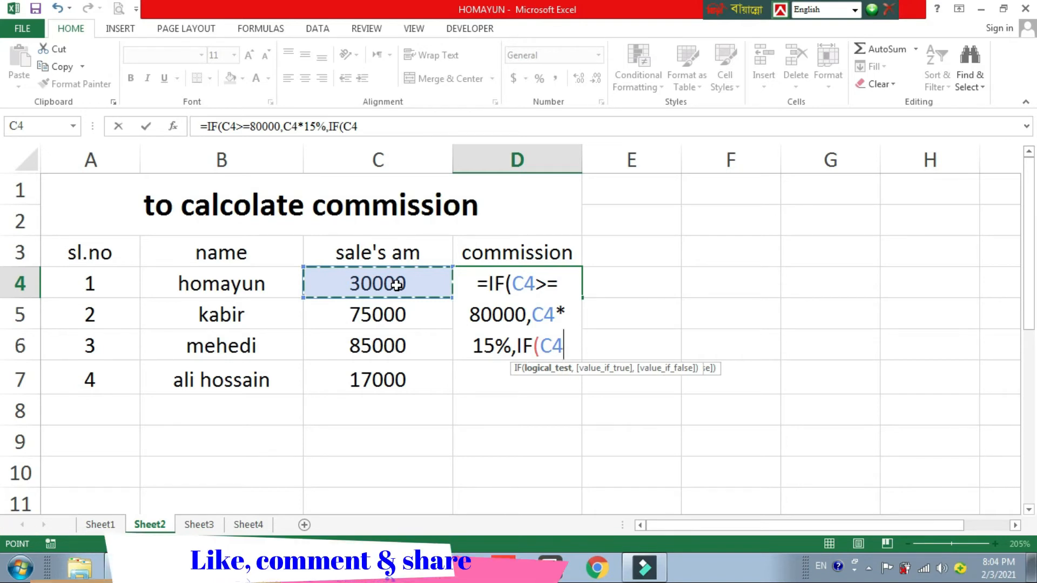
pyautogui.write('>=50000')
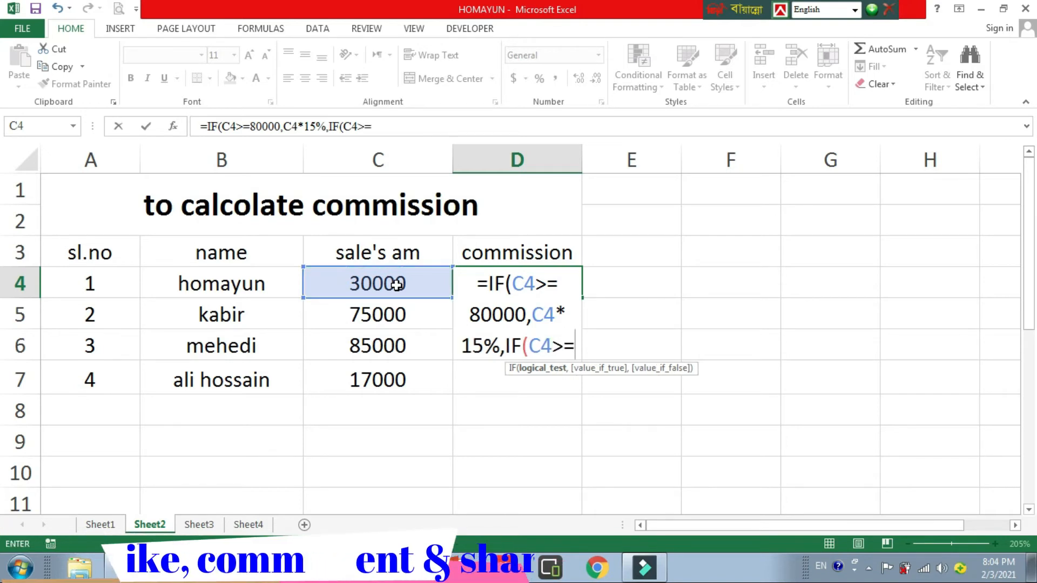
pyautogui.write(',')
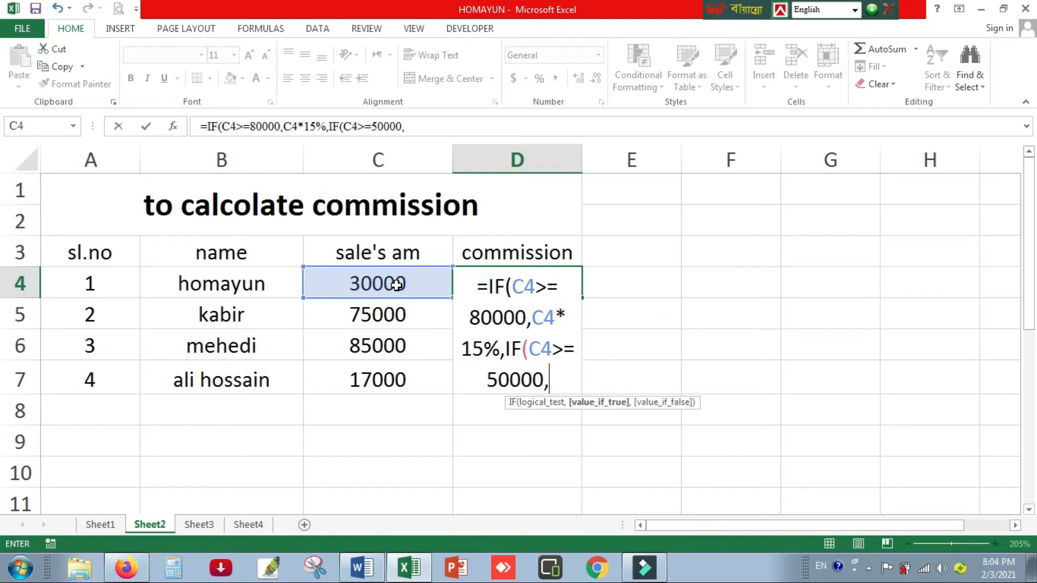
pyautogui.click(395, 285)
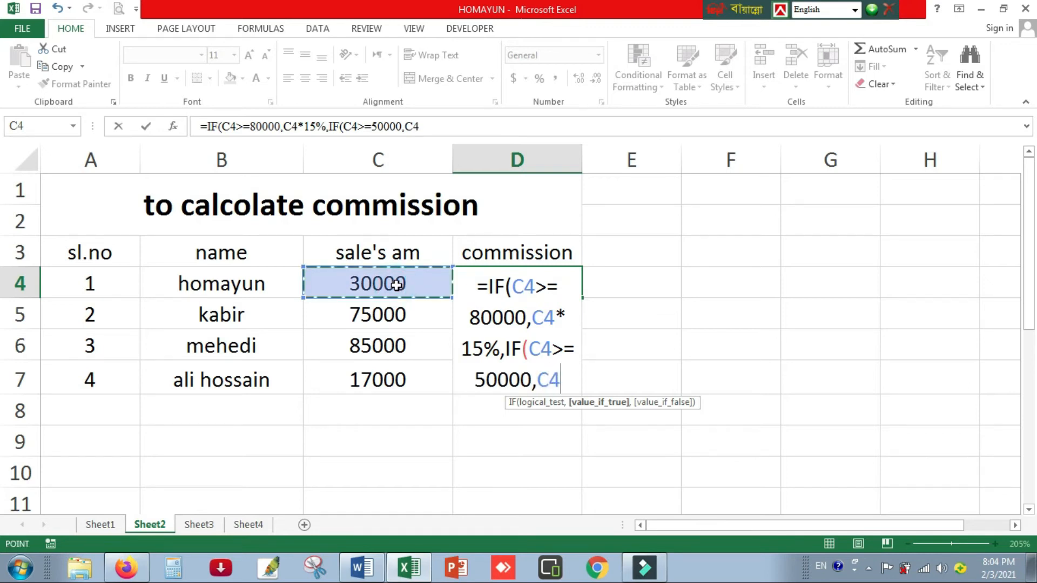
pyautogui.write('*10%')
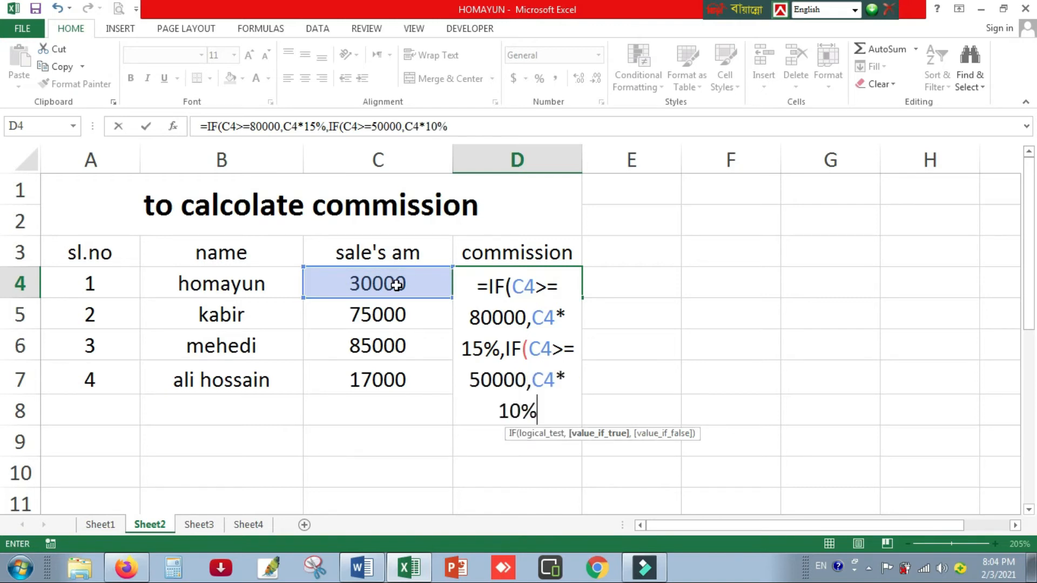
# Extend the D4 formula with a nested IF(C4>=30000,C4*8%, for the third sales tier
pyautogui.write(',IF(')
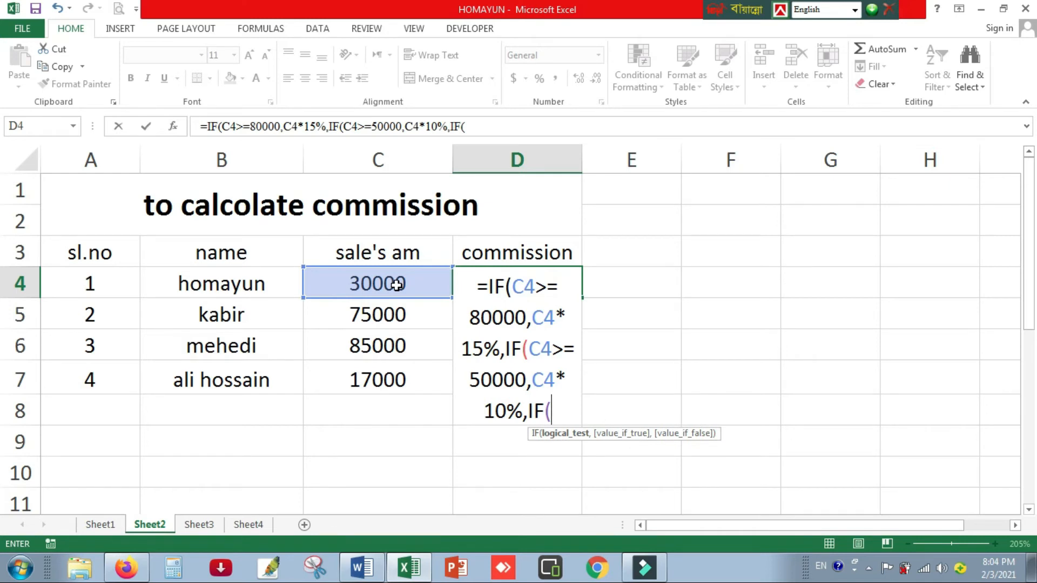
pyautogui.click(398, 284)
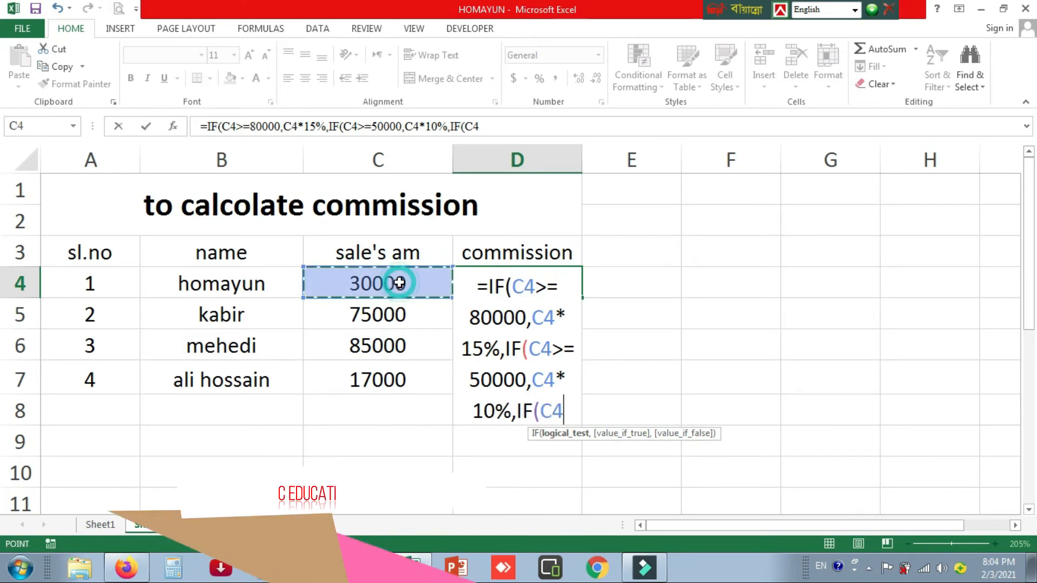
pyautogui.write('>=')
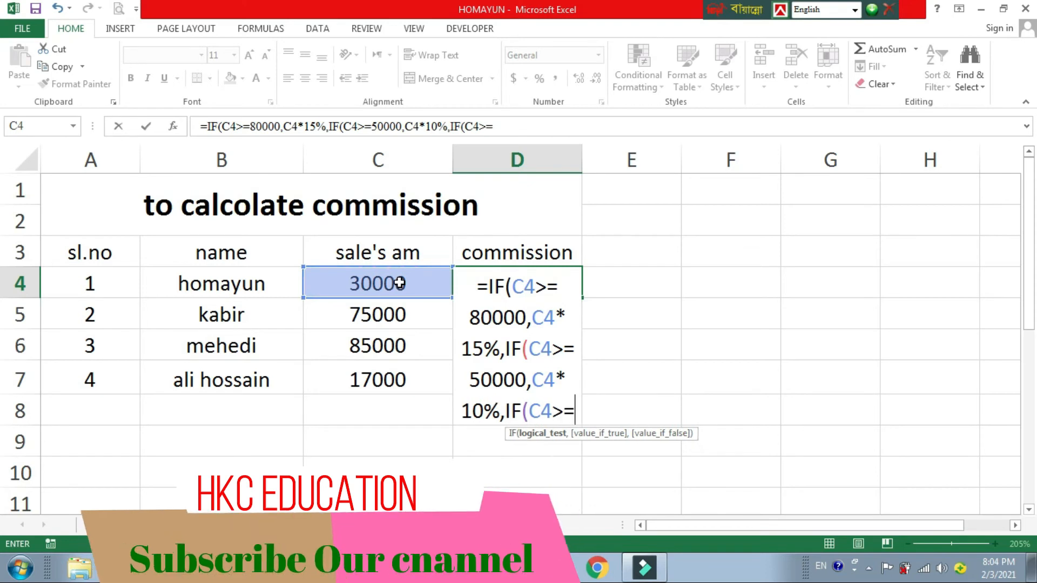
pyautogui.write('30000')
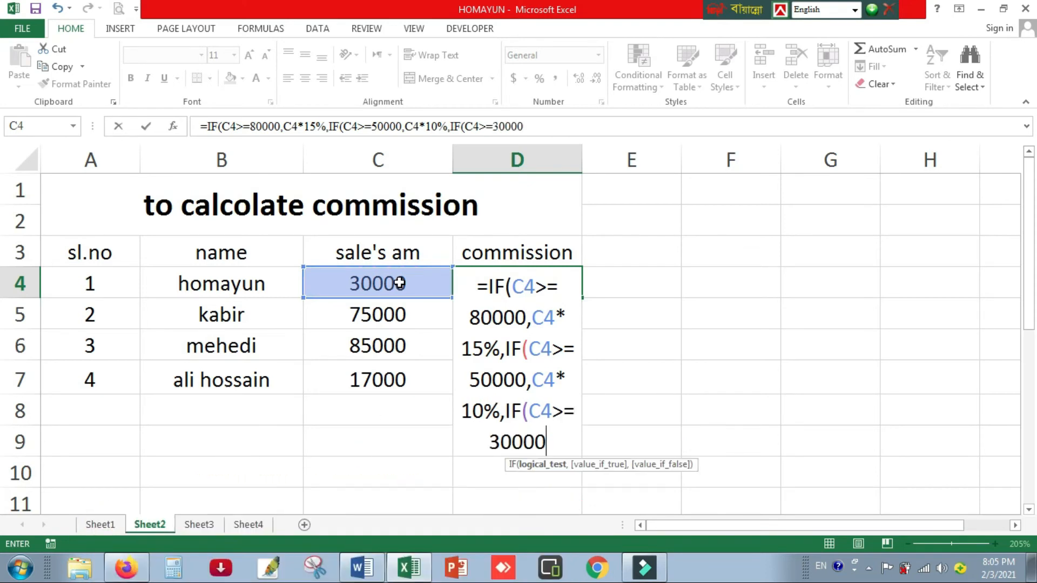
pyautogui.write(',')
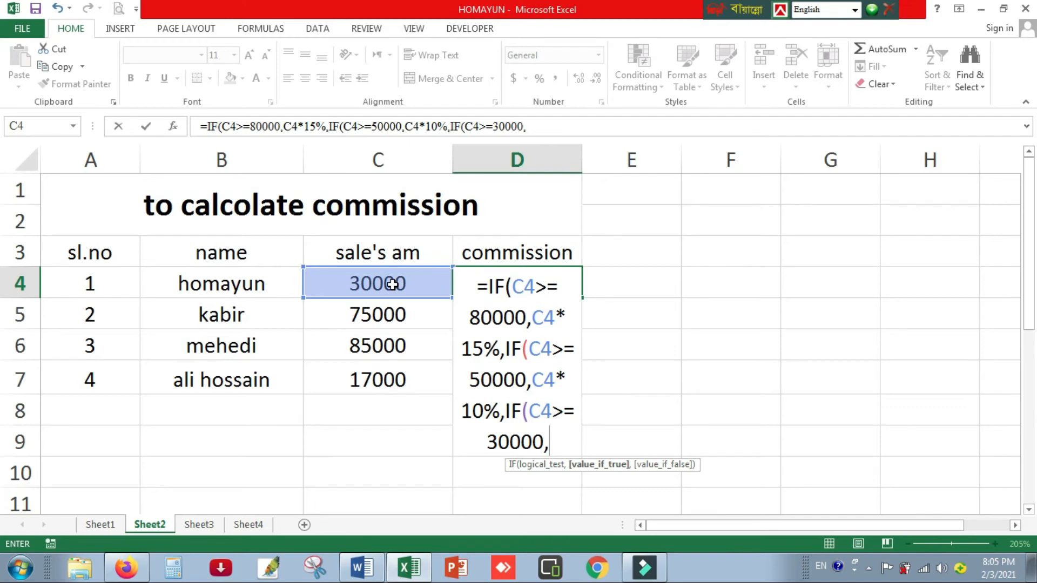
pyautogui.click(392, 285)
pyautogui.write('*')
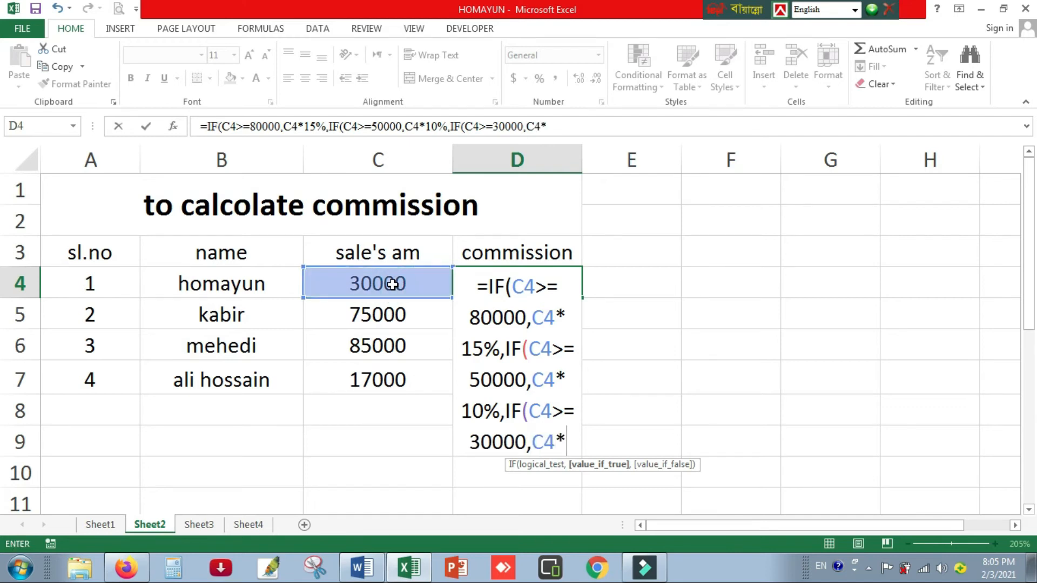
pyautogui.write('8%,')
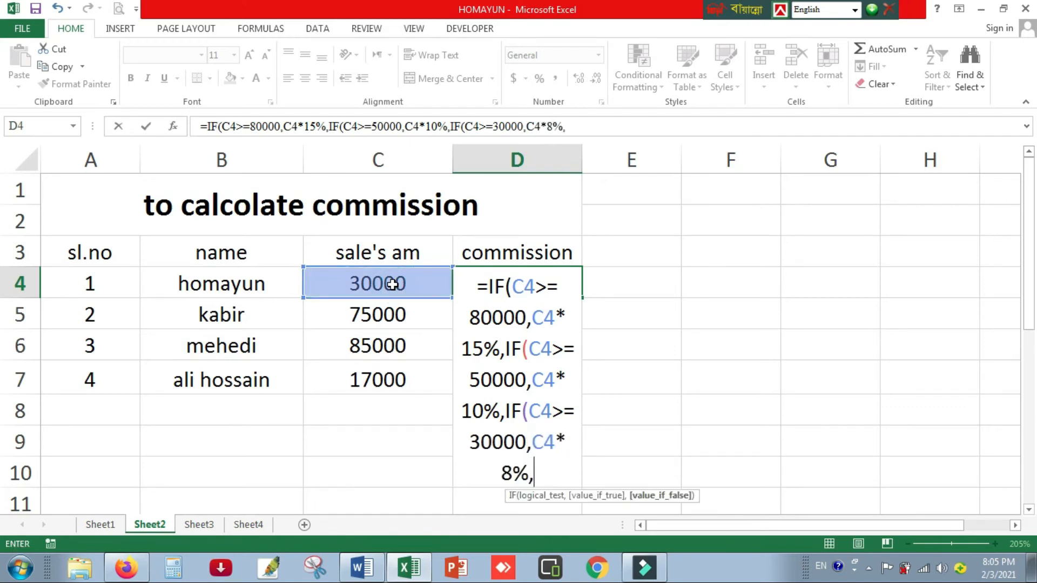
# Add another nested IF(C4>=20000,C4*5%, to the D4 formula for the lowest commission tier
pyautogui.write('IF(')
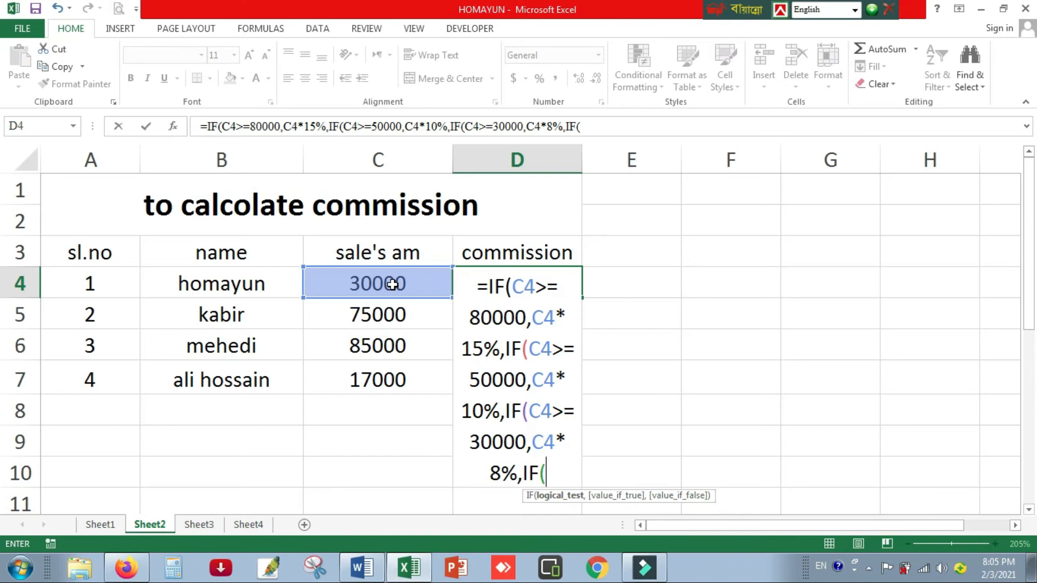
pyautogui.click(407, 285)
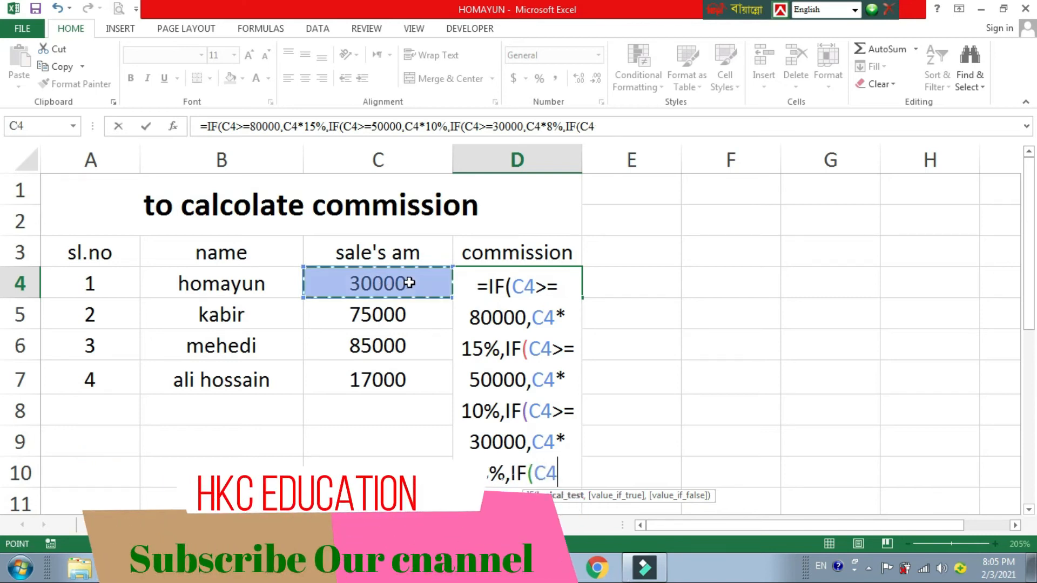
pyautogui.write('>=')
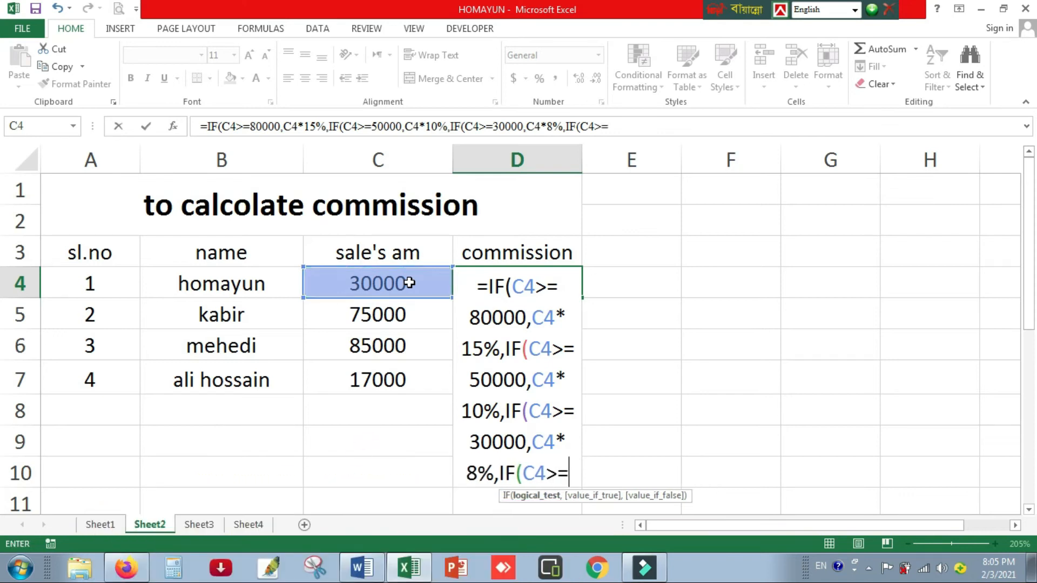
pyautogui.write('20000')
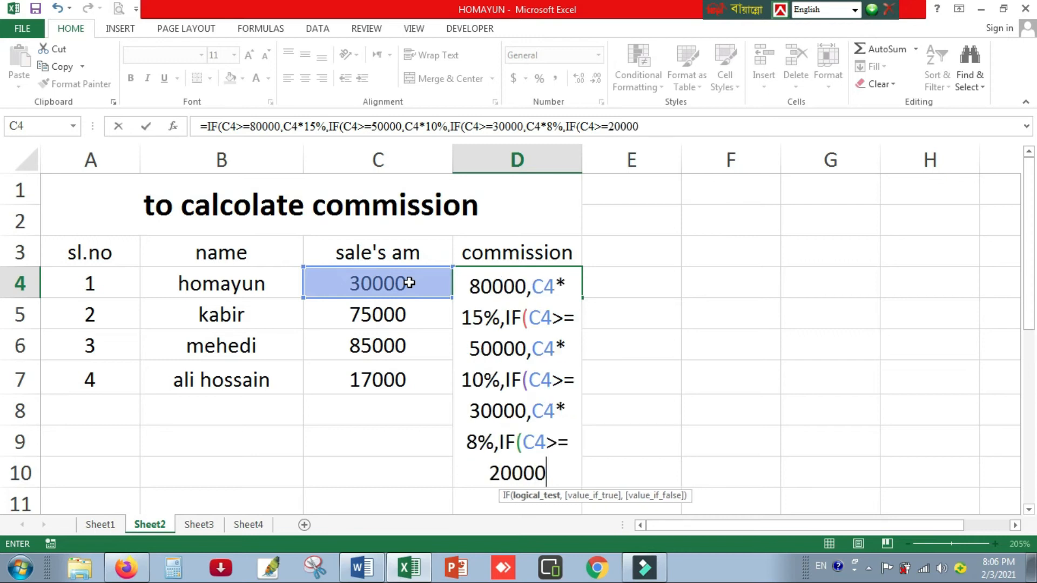
pyautogui.write(',')
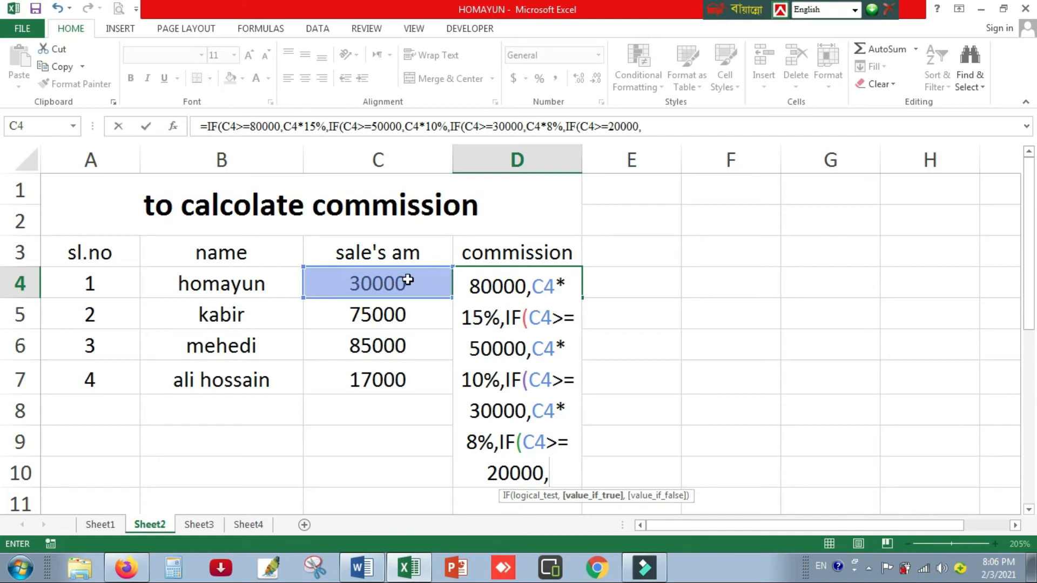
pyautogui.click(403, 282)
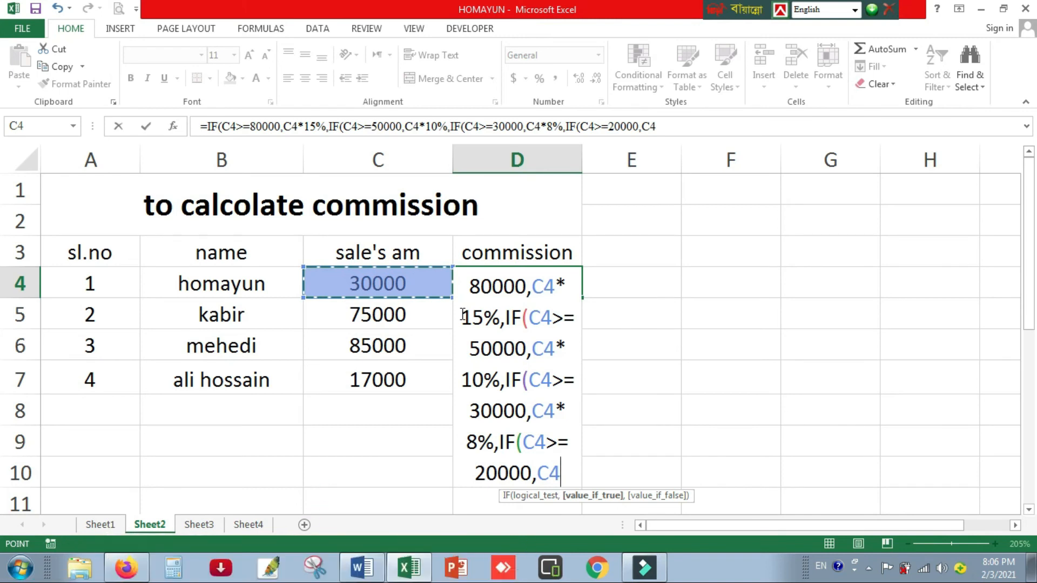
pyautogui.write('*5%,')
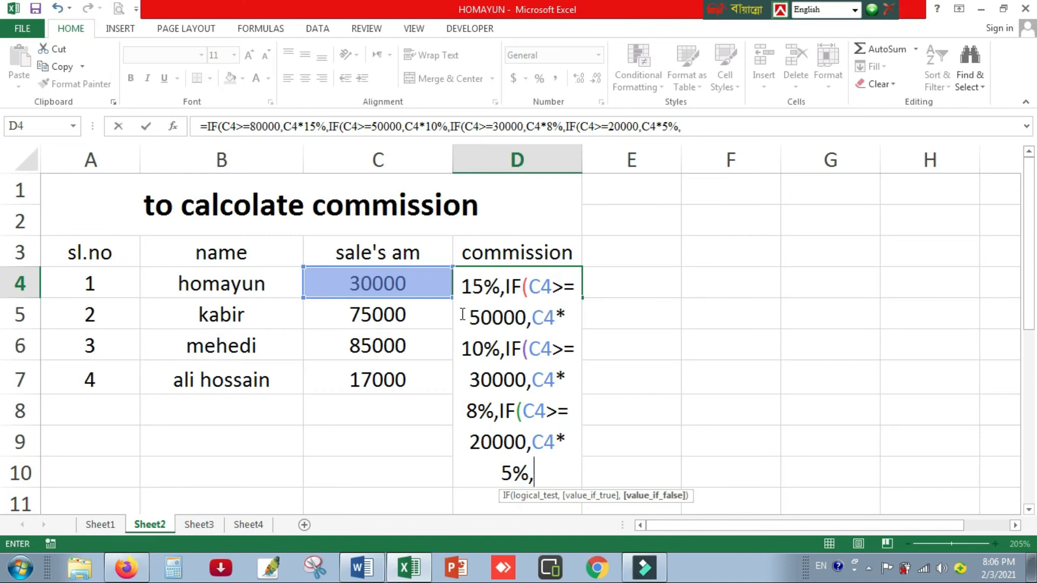
# Finish the D4 formula with 0 as the fallback value, close all four parentheses and enter it
pyautogui.write('0')
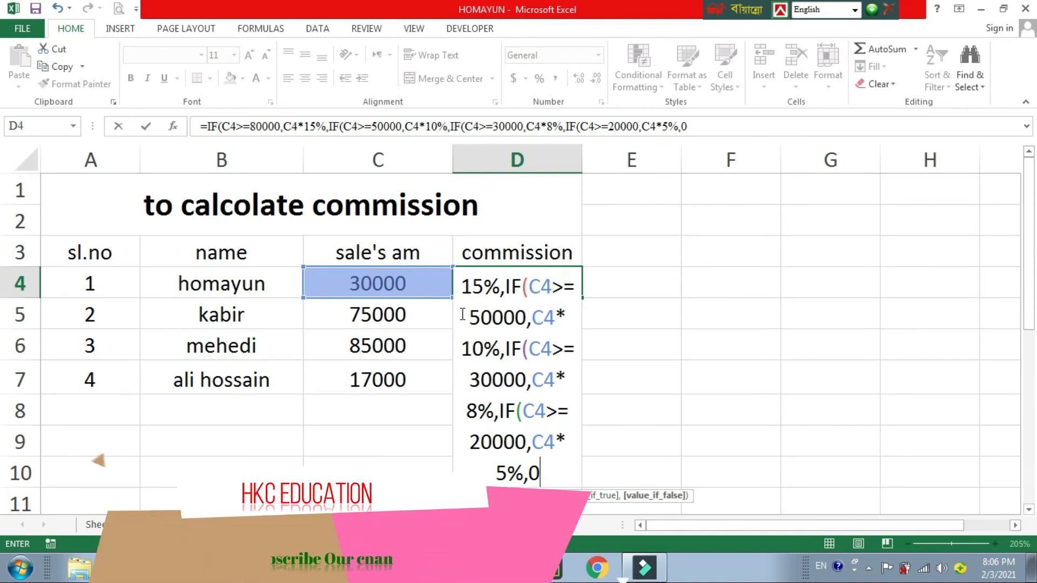
pyautogui.write('))))')
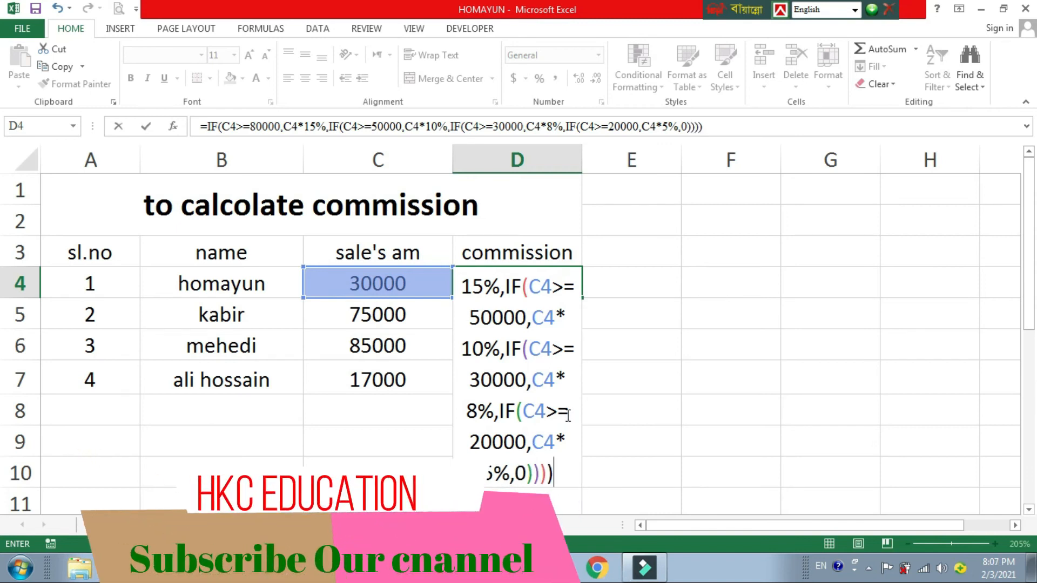
pyautogui.press('Return')
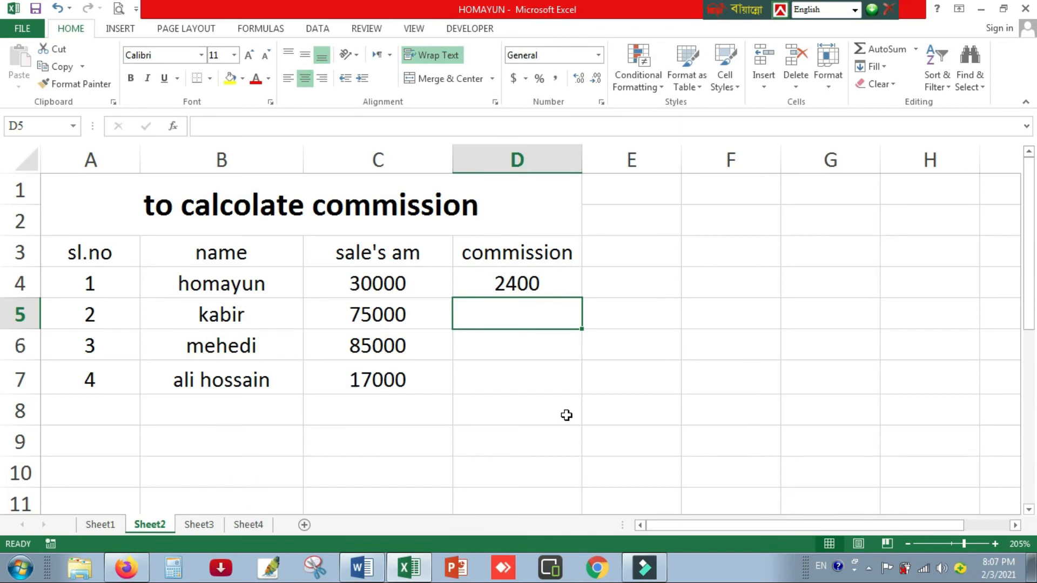
# Fill the commission formula from D4 down to D8 and check the copied formulas in D5, D6 and D7
pyautogui.press('Up')
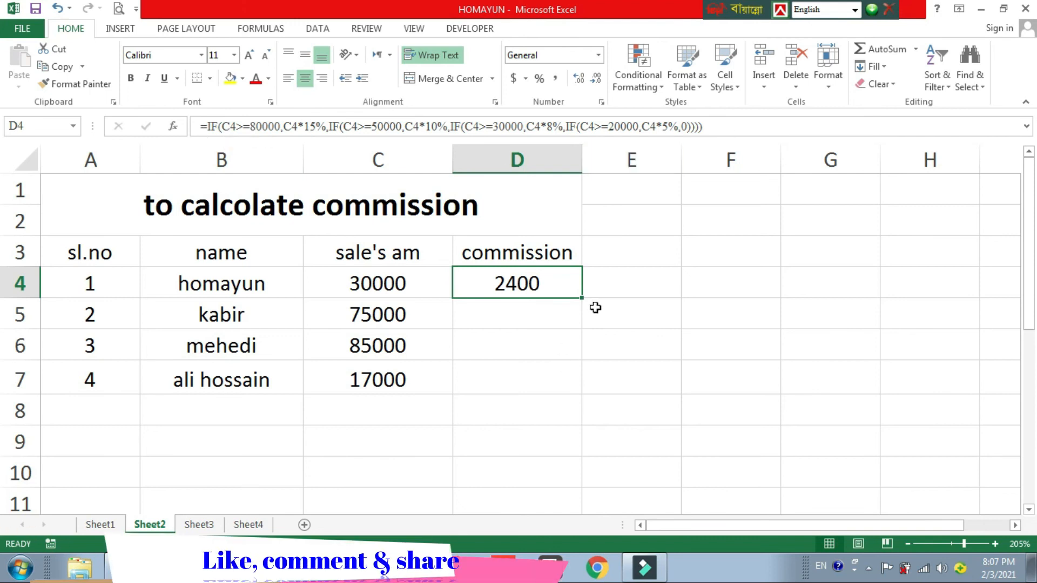
pyautogui.moveTo(581, 298); pyautogui.dragTo(573, 417)
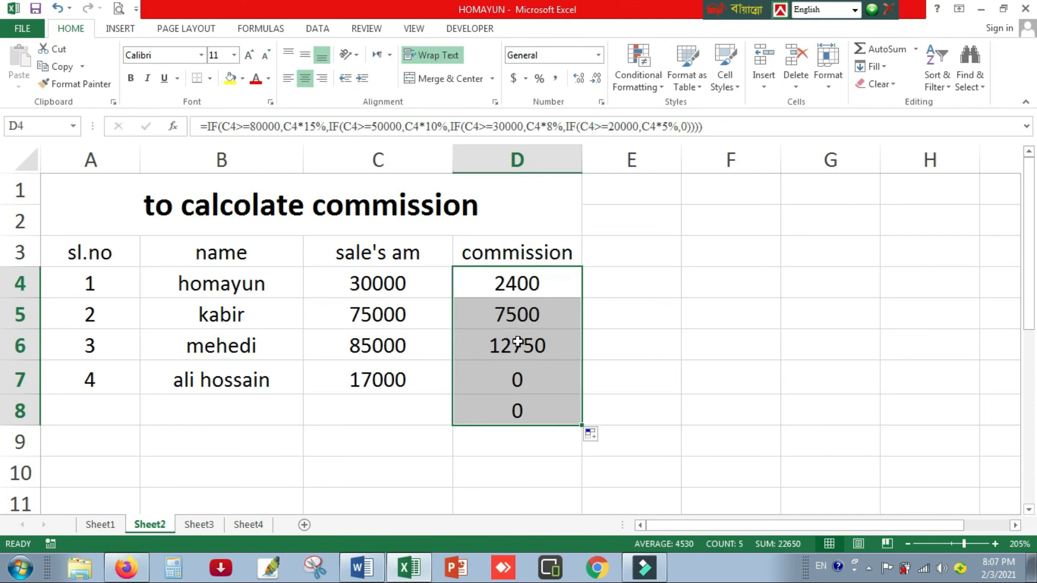
pyautogui.click(514, 313)
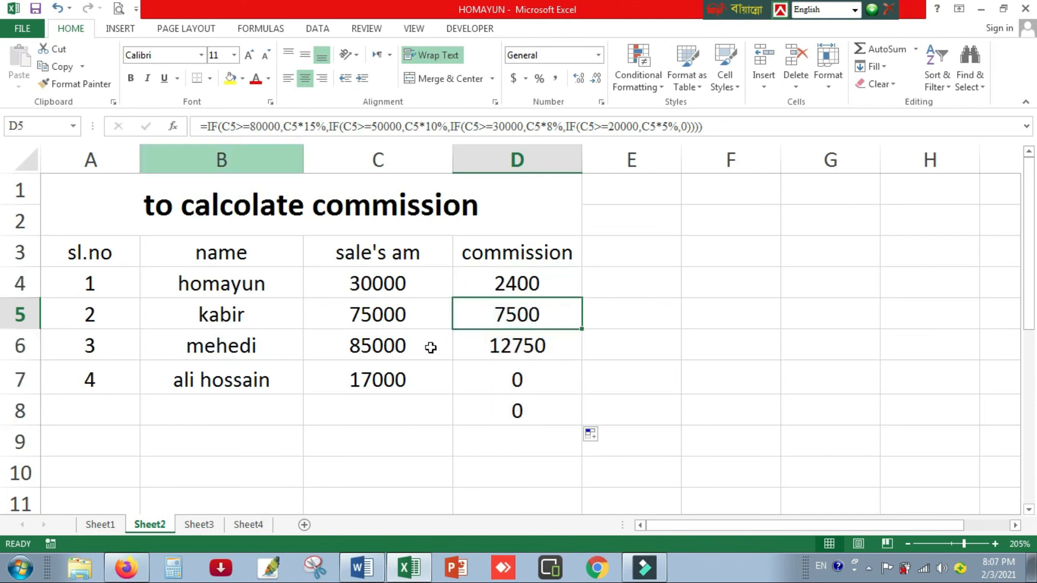
pyautogui.click(499, 341)
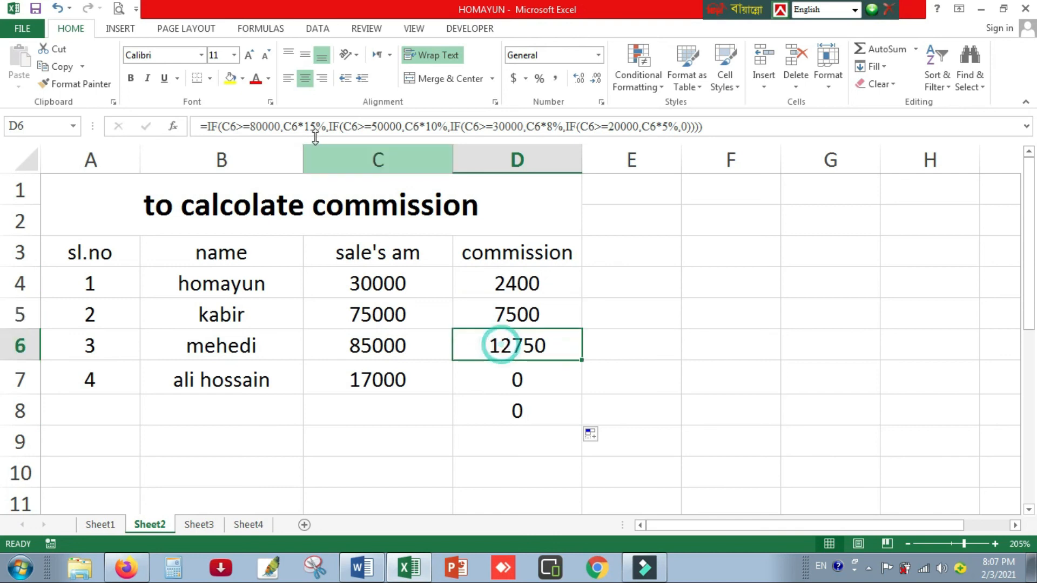
pyautogui.click(525, 391)
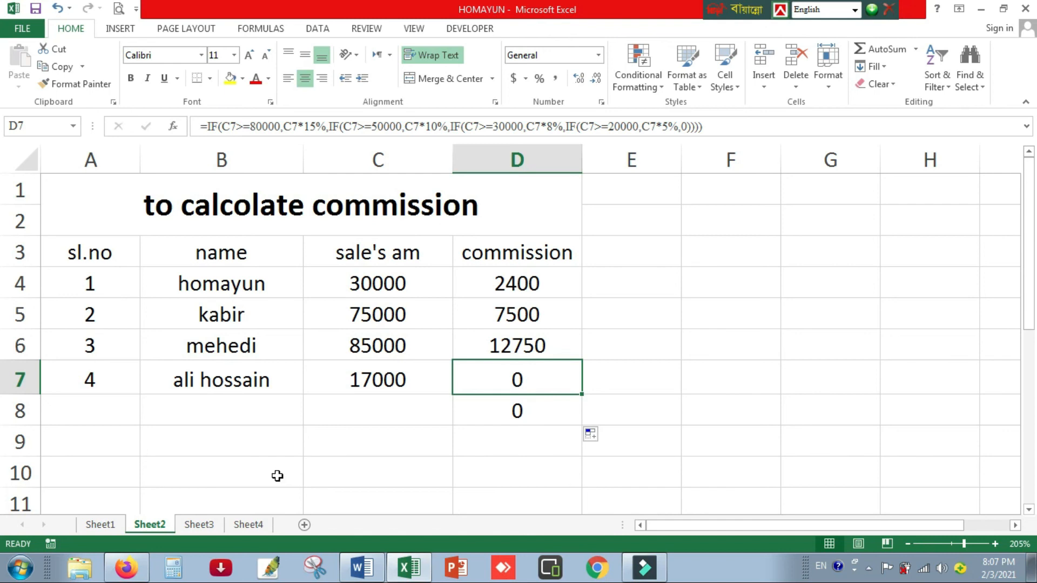
# Fill in row 8 with serial number 5, the new salesperson's name and a sales amount of 100000
pyautogui.click(104, 410)
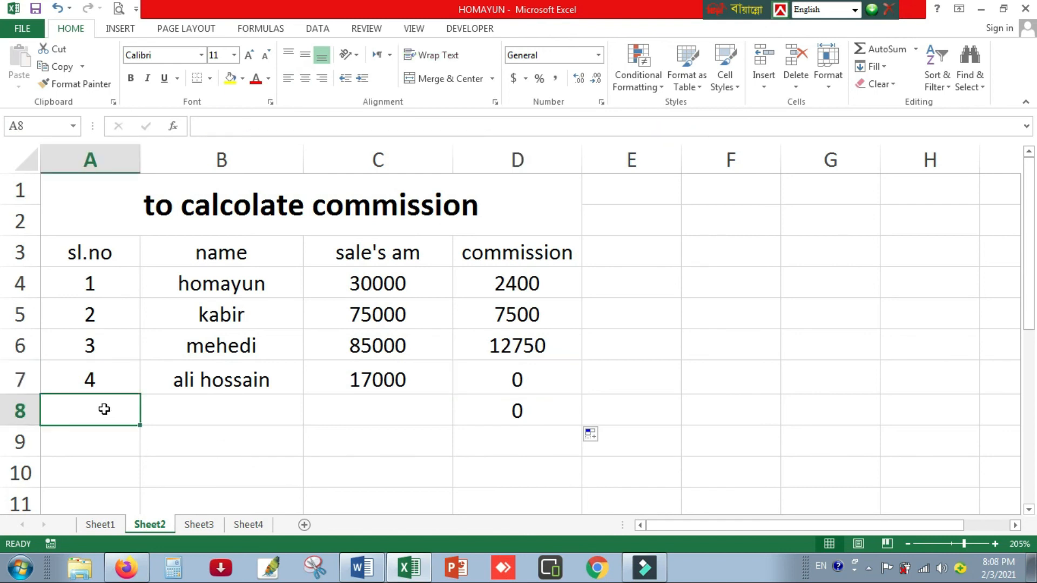
pyautogui.write('5')
pyautogui.press('Tab')
pyautogui.write('kamal')
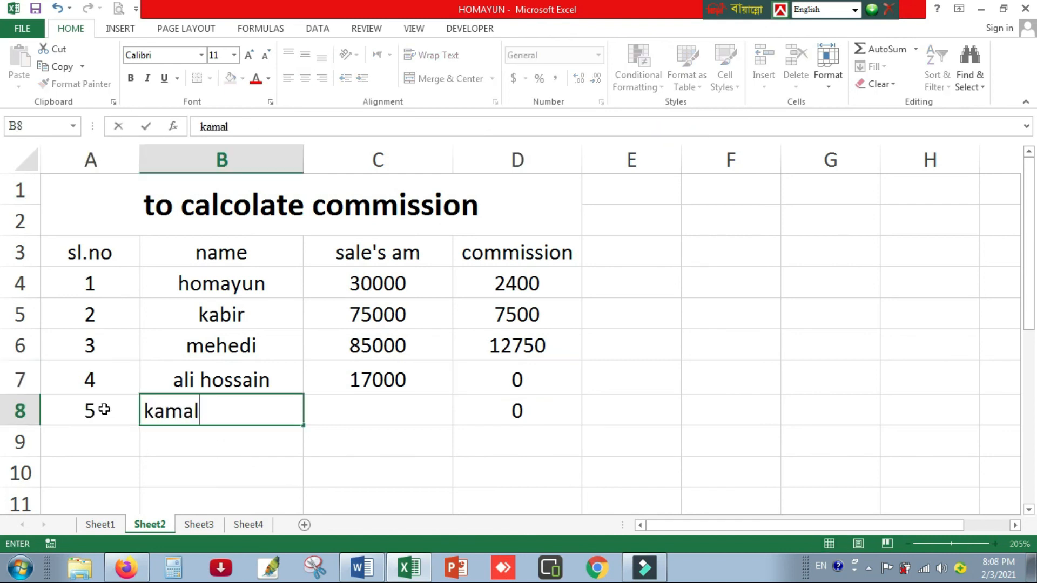
pyautogui.press('Tab')
pyautogui.write('100000')
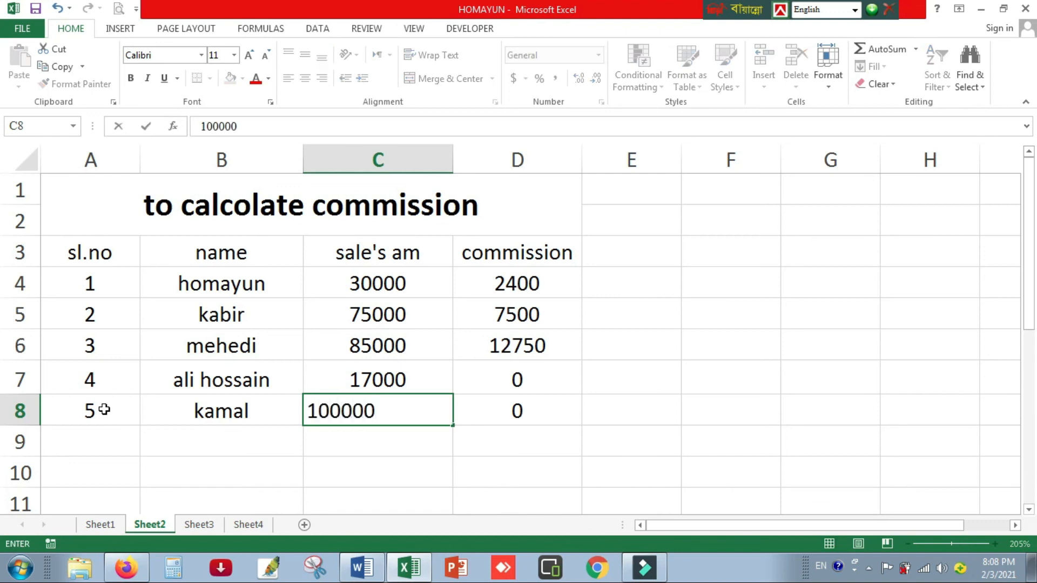
pyautogui.press('Tab')
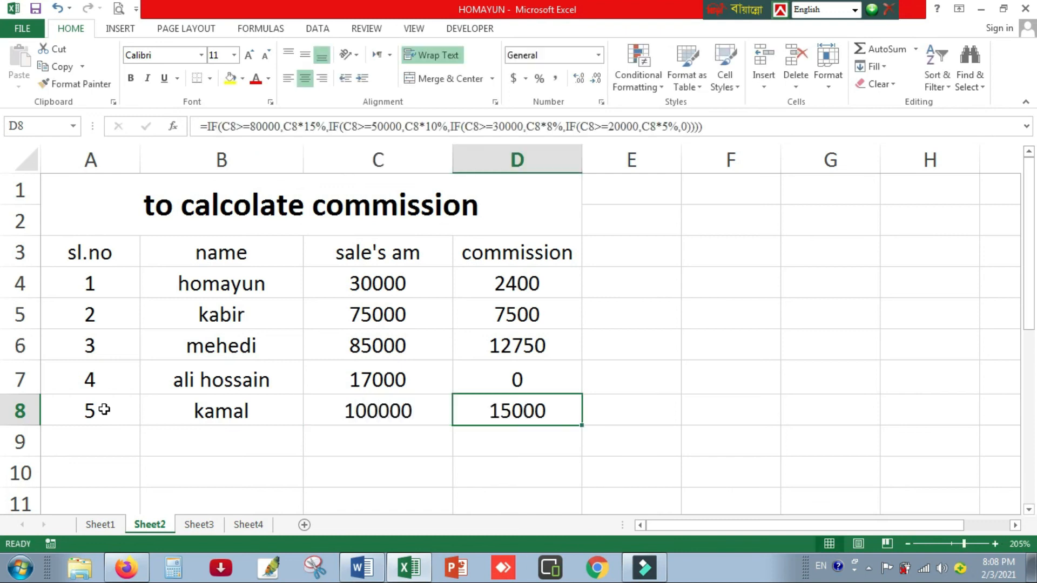